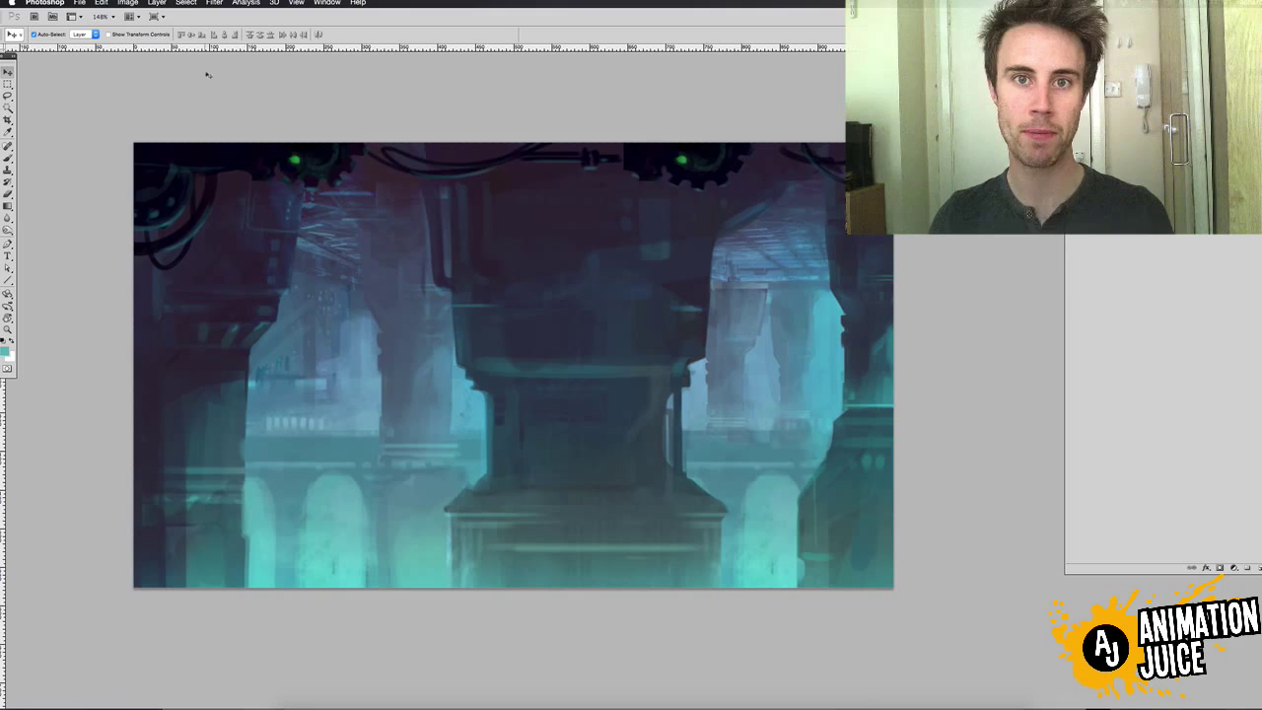
- Select the entire background painting and define it as a pattern named qtt_ref_bg.psd
key(super+a)
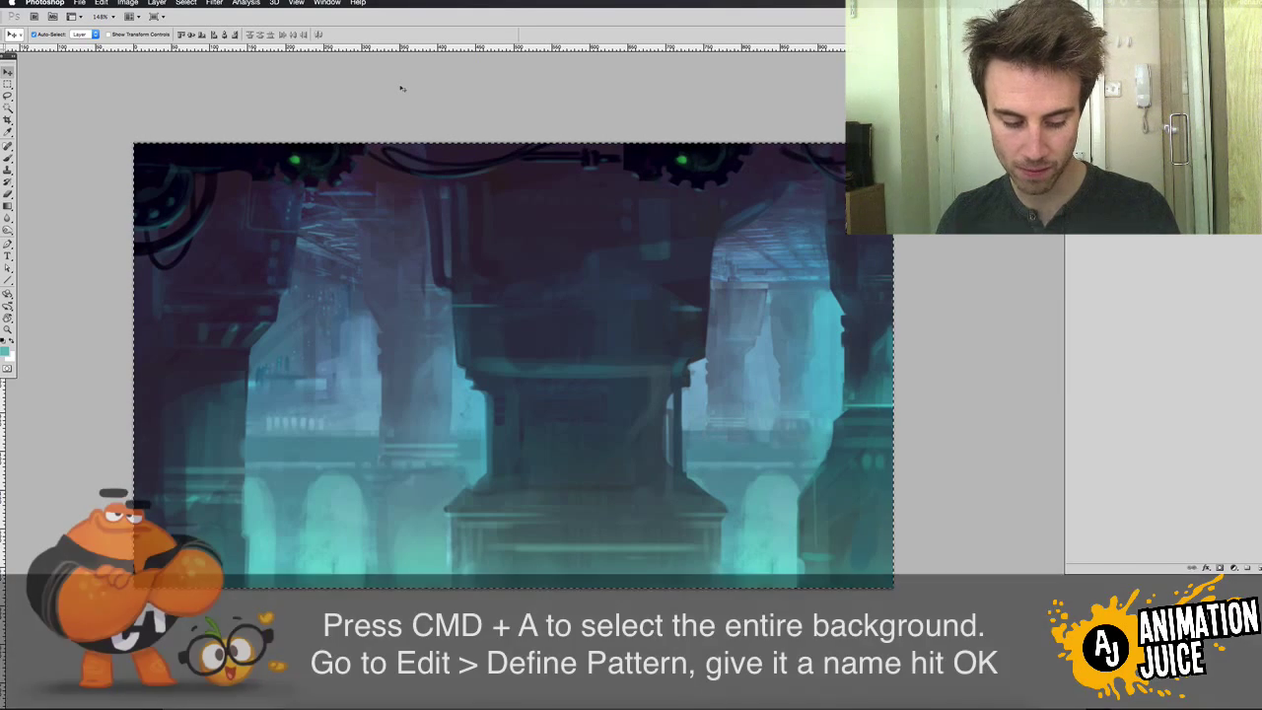
click(101, 3)
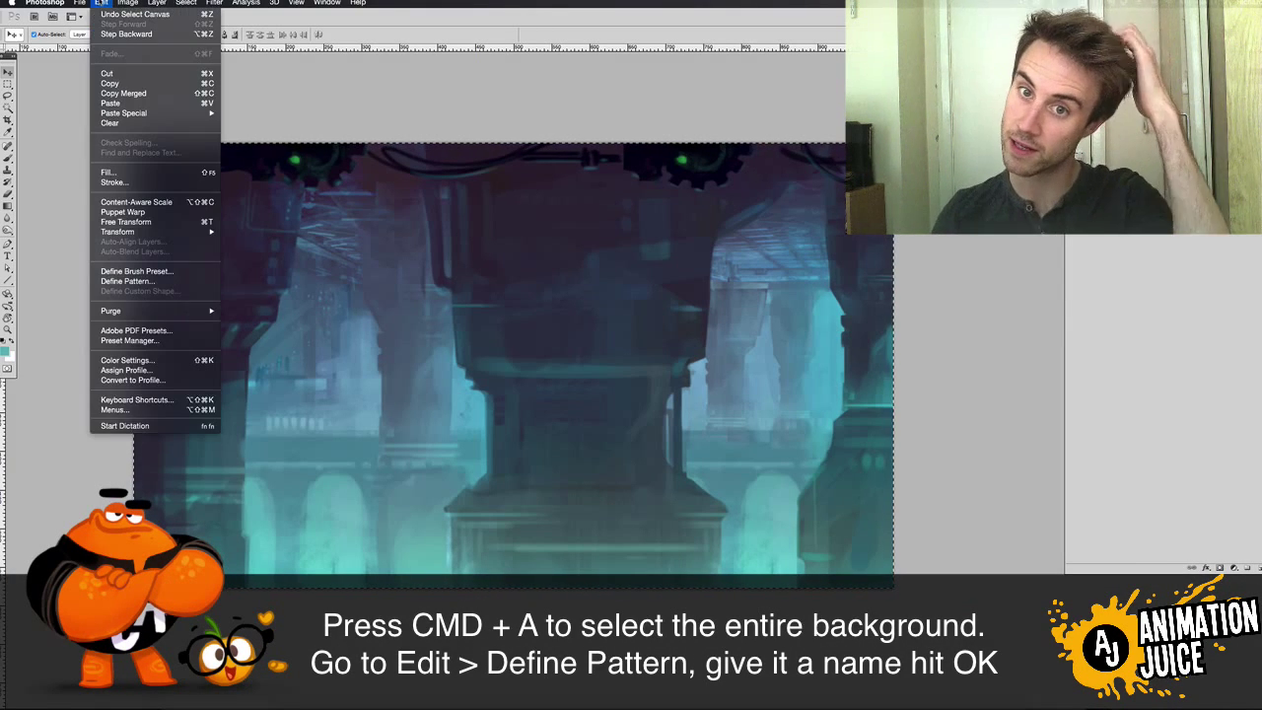
click(144, 283)
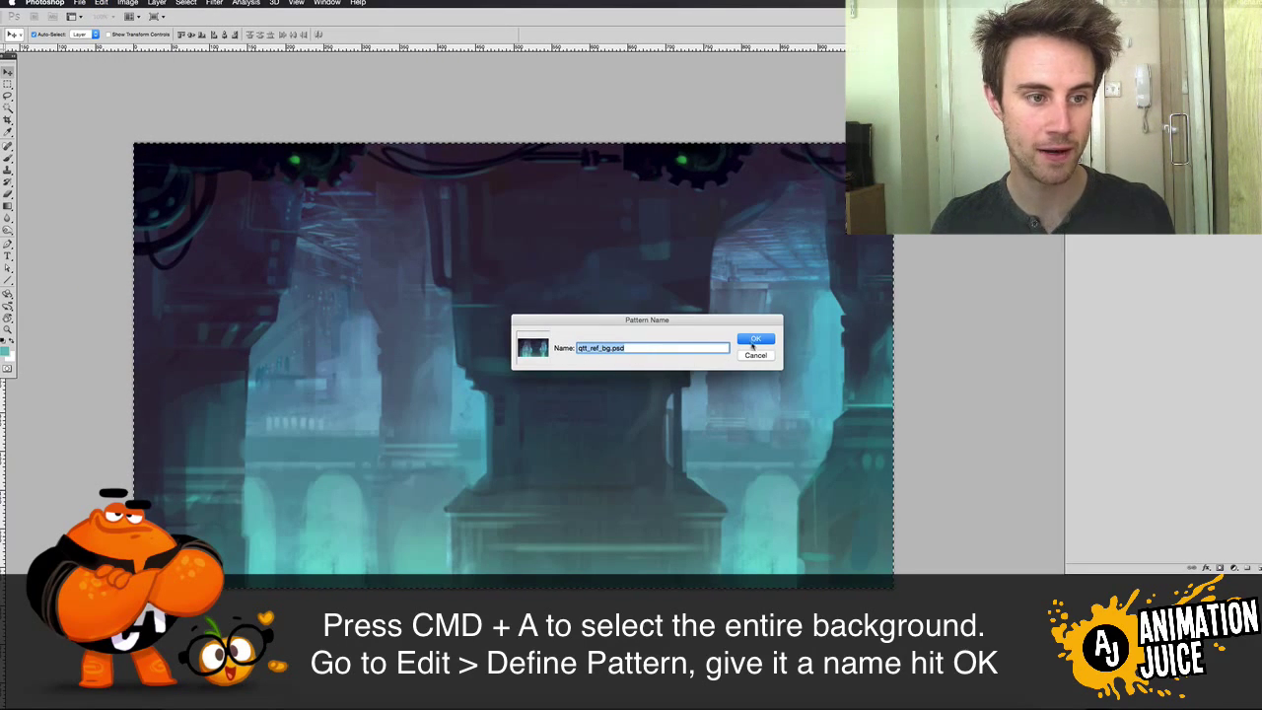
click(755, 338)
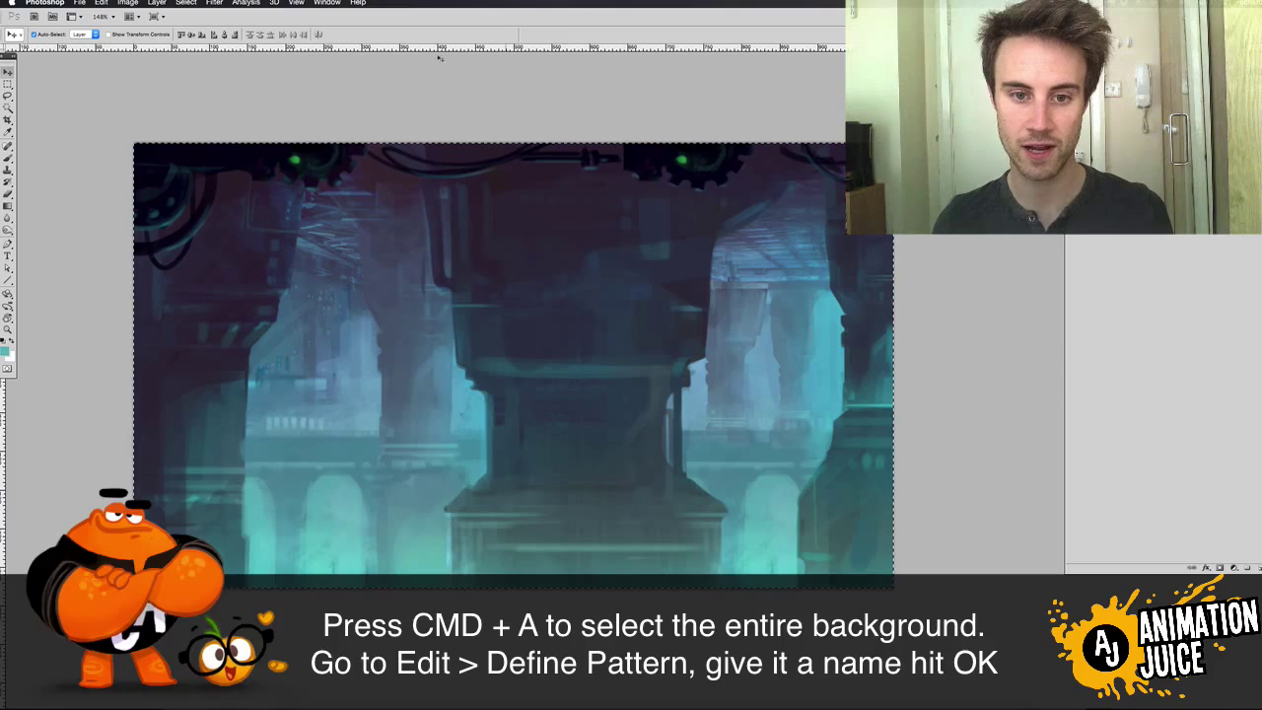
- Switch to the Untitled-2 document and add a Pattern fill layer using the background pattern at 100% scale
click(326, 3)
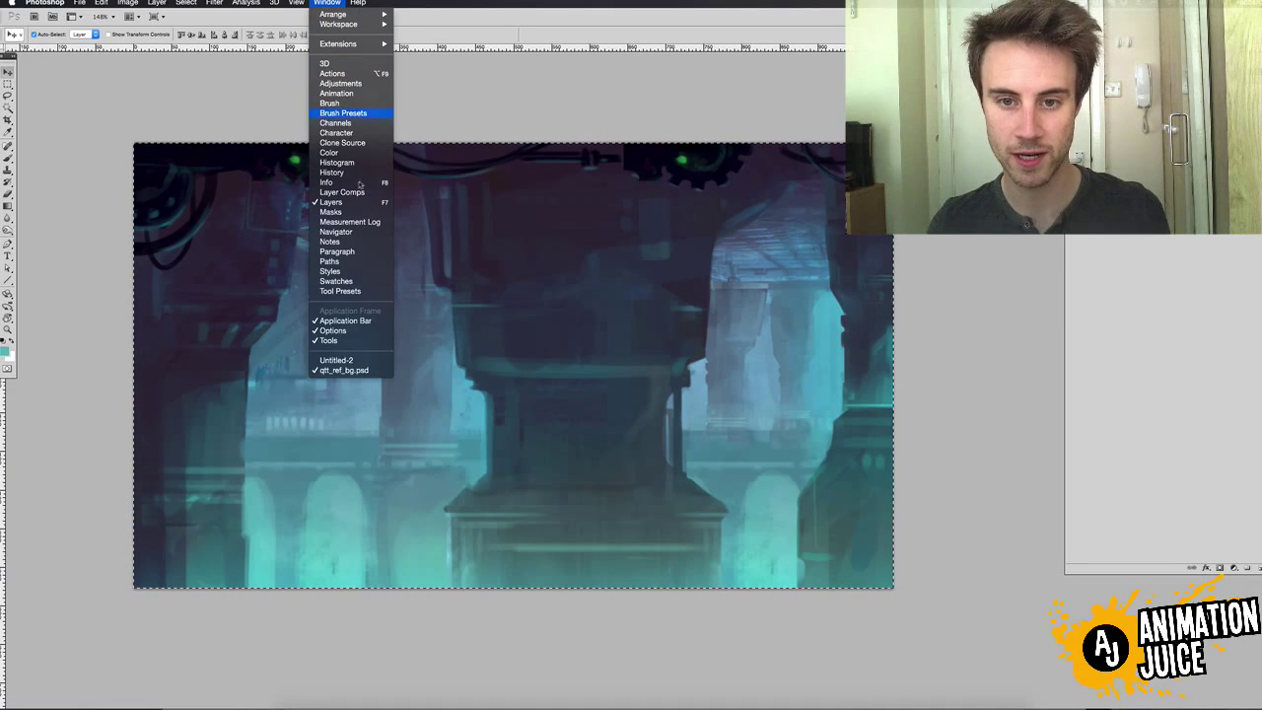
click(340, 360)
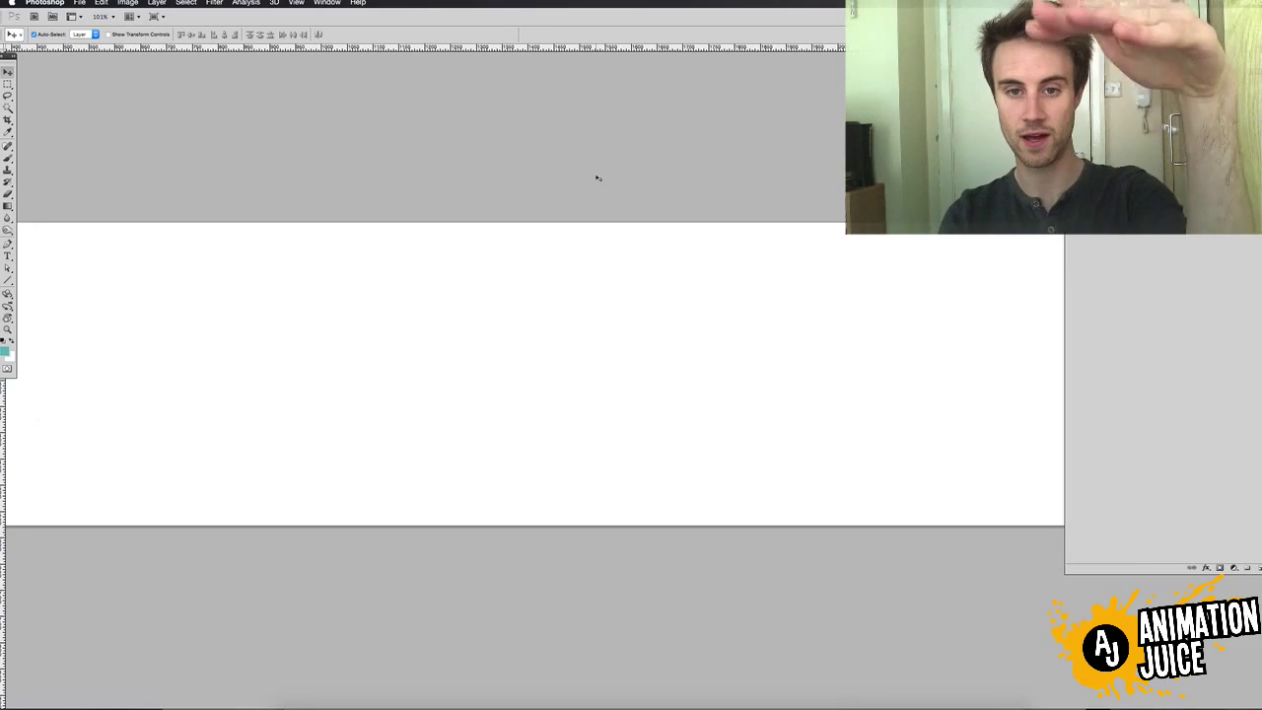
key(z)
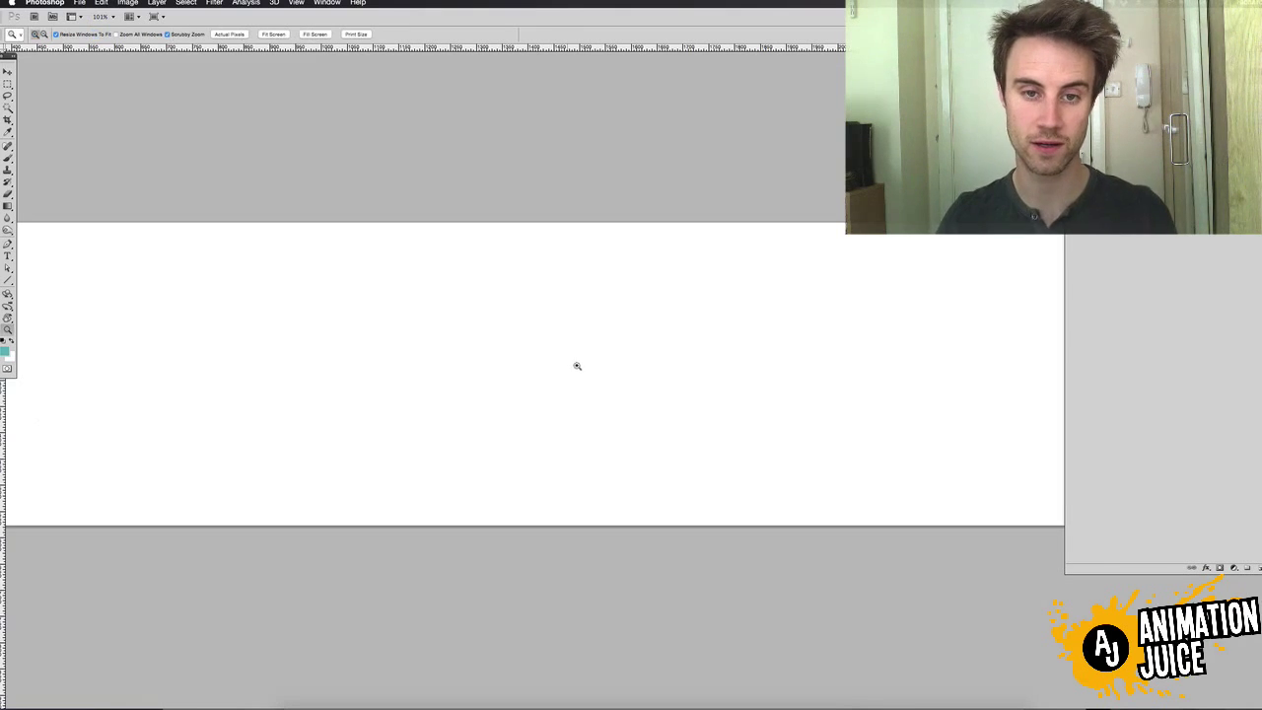
drag(575, 366, 566, 369)
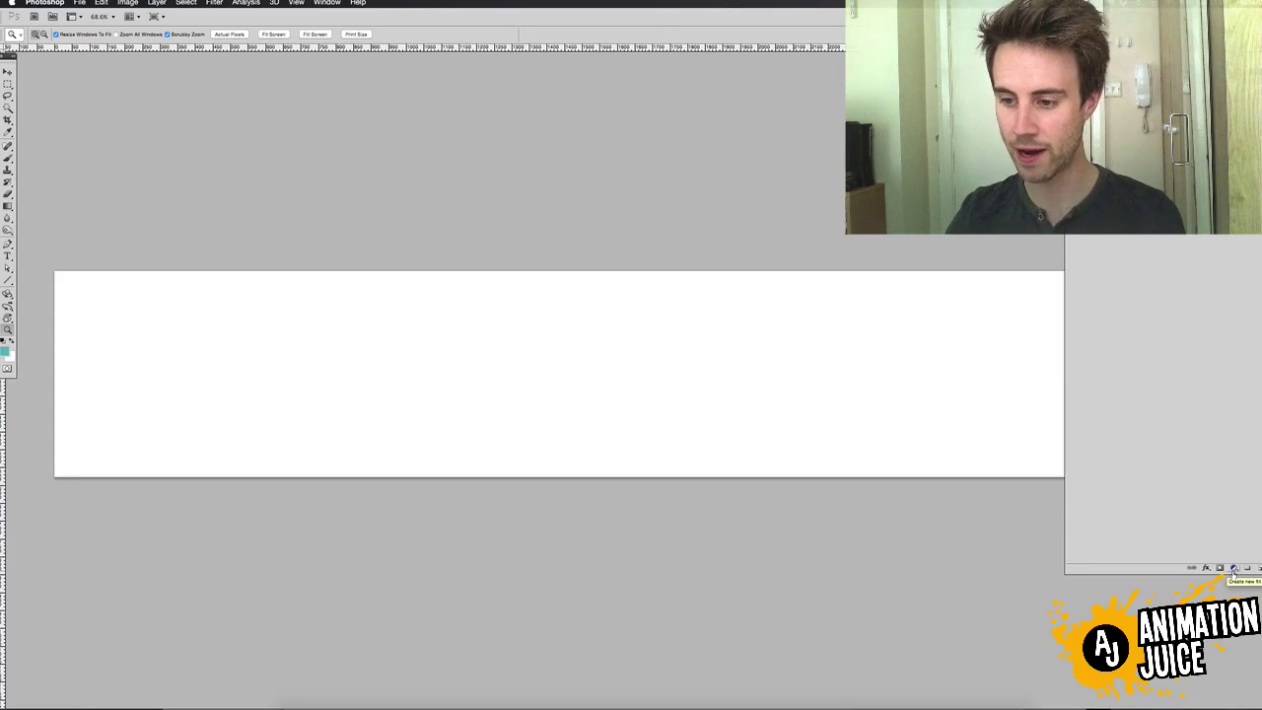
click(1233, 572)
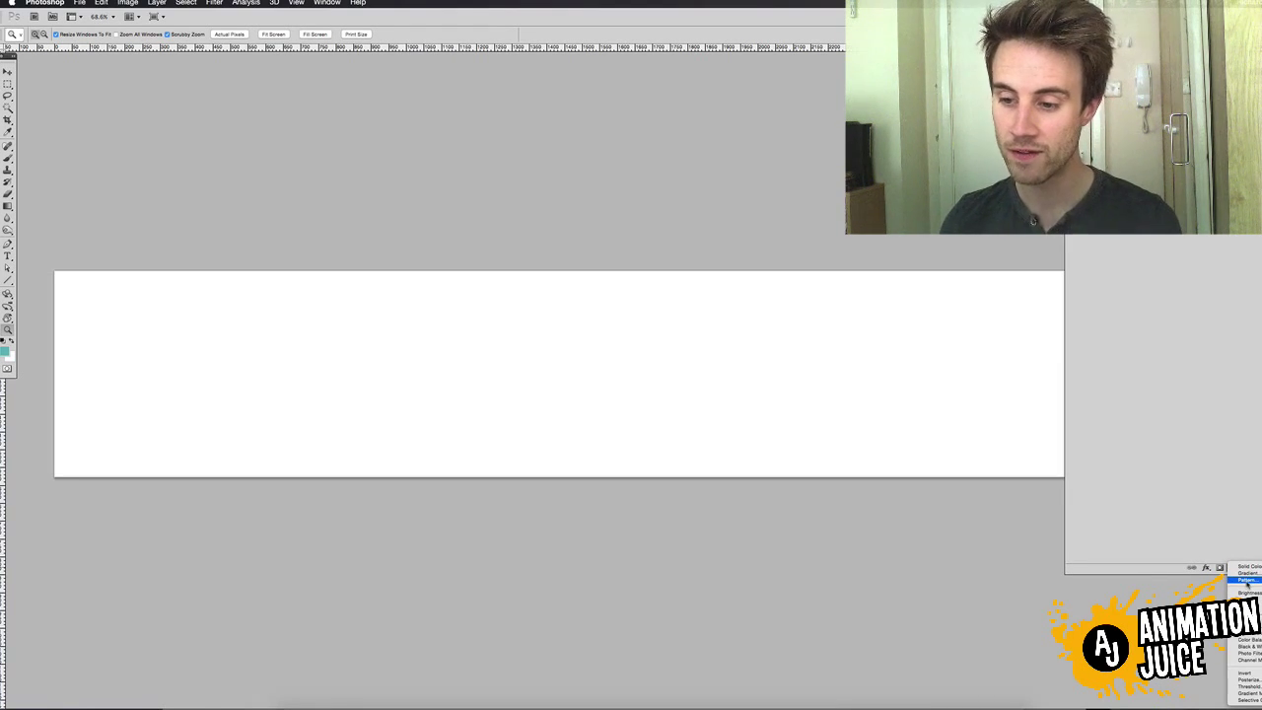
click(1246, 581)
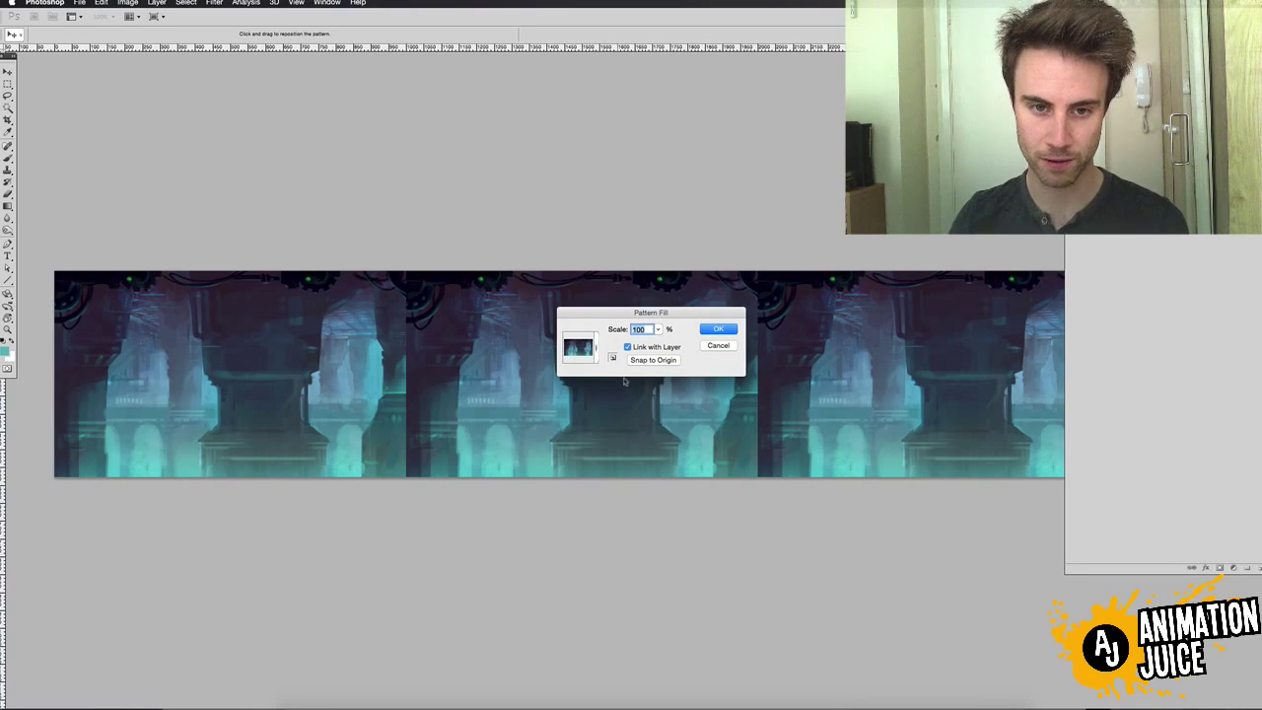
click(721, 332)
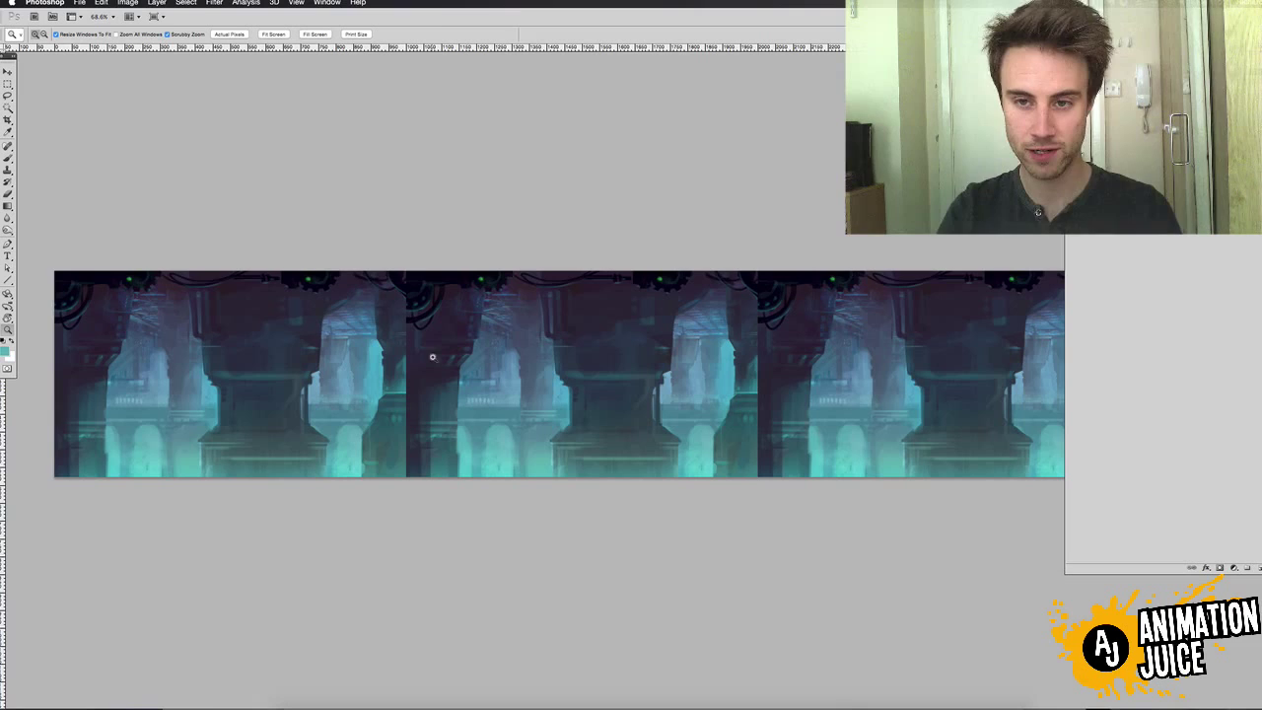
- Examine the seams where the repeated copies of the background meet
drag(413, 393, 417, 226)
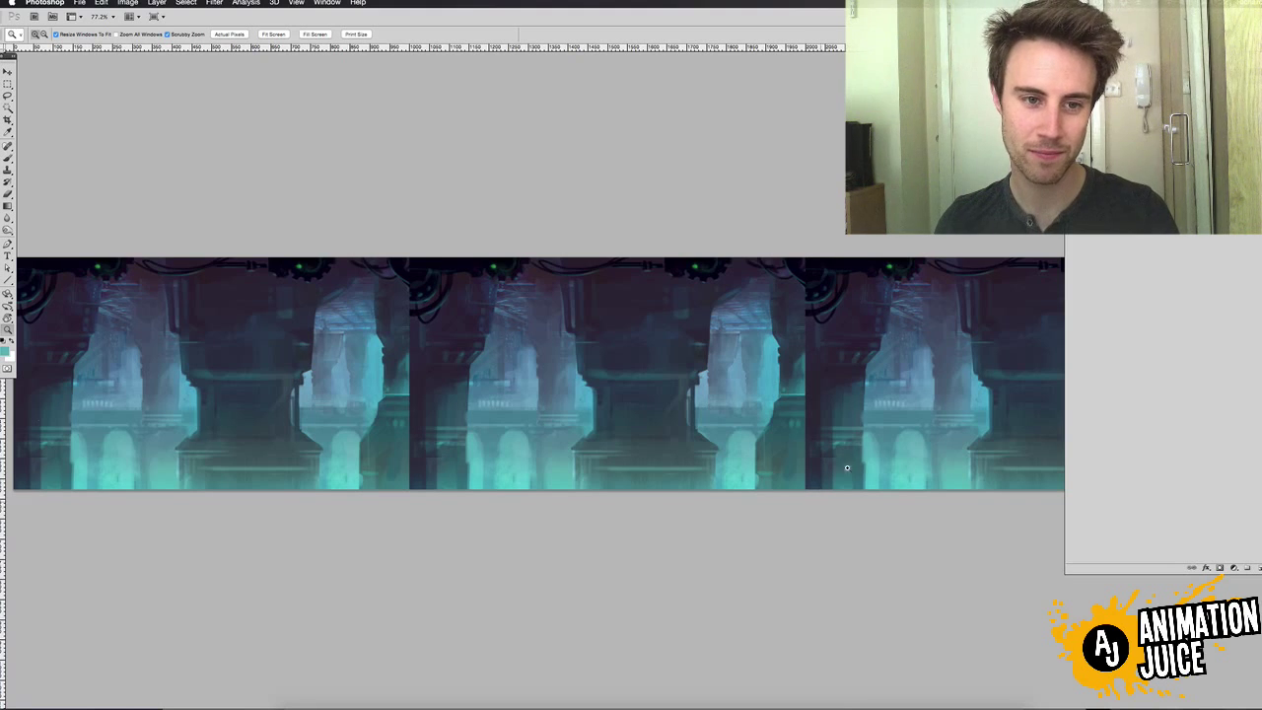
drag(733, 426, 881, 400)
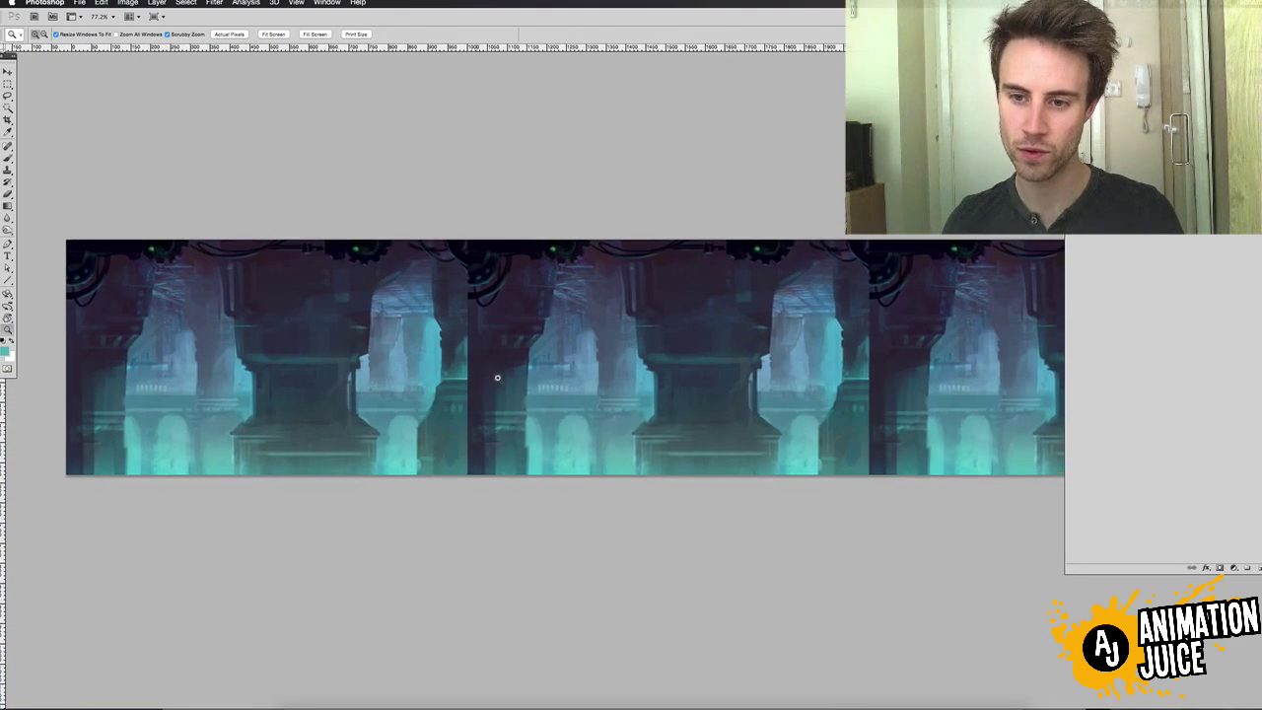
drag(496, 369, 502, 387)
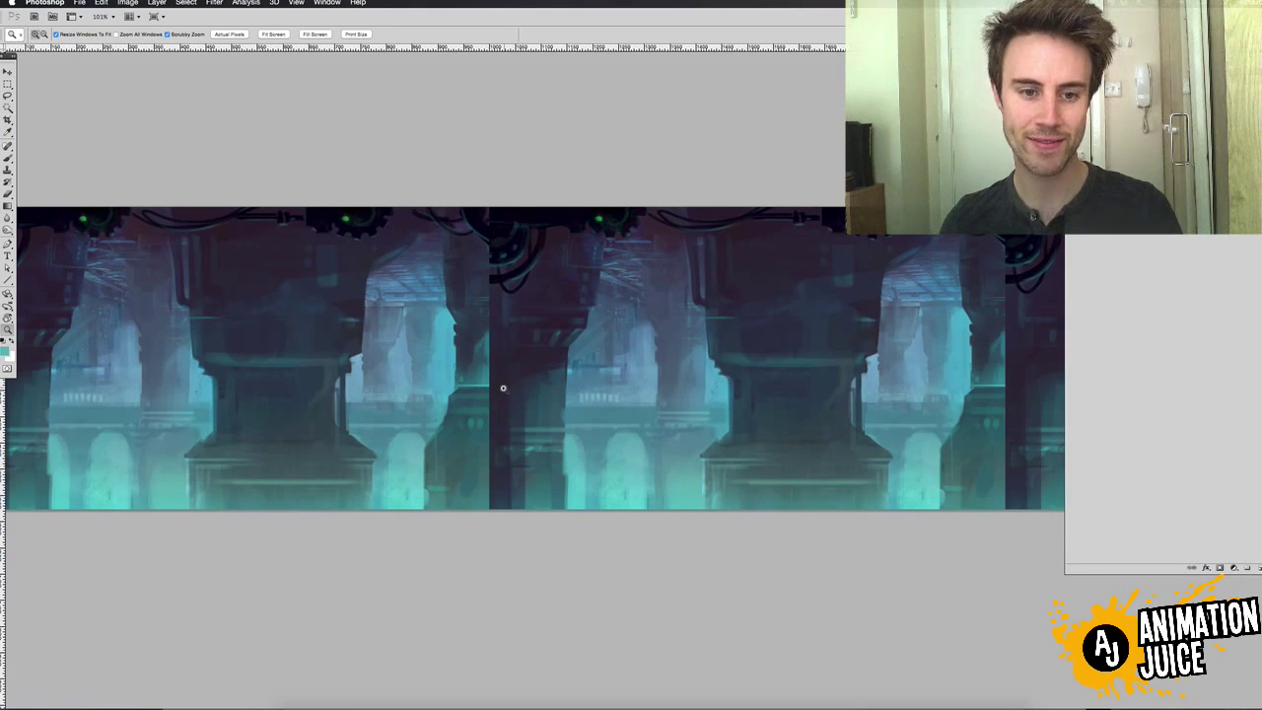
key(b)
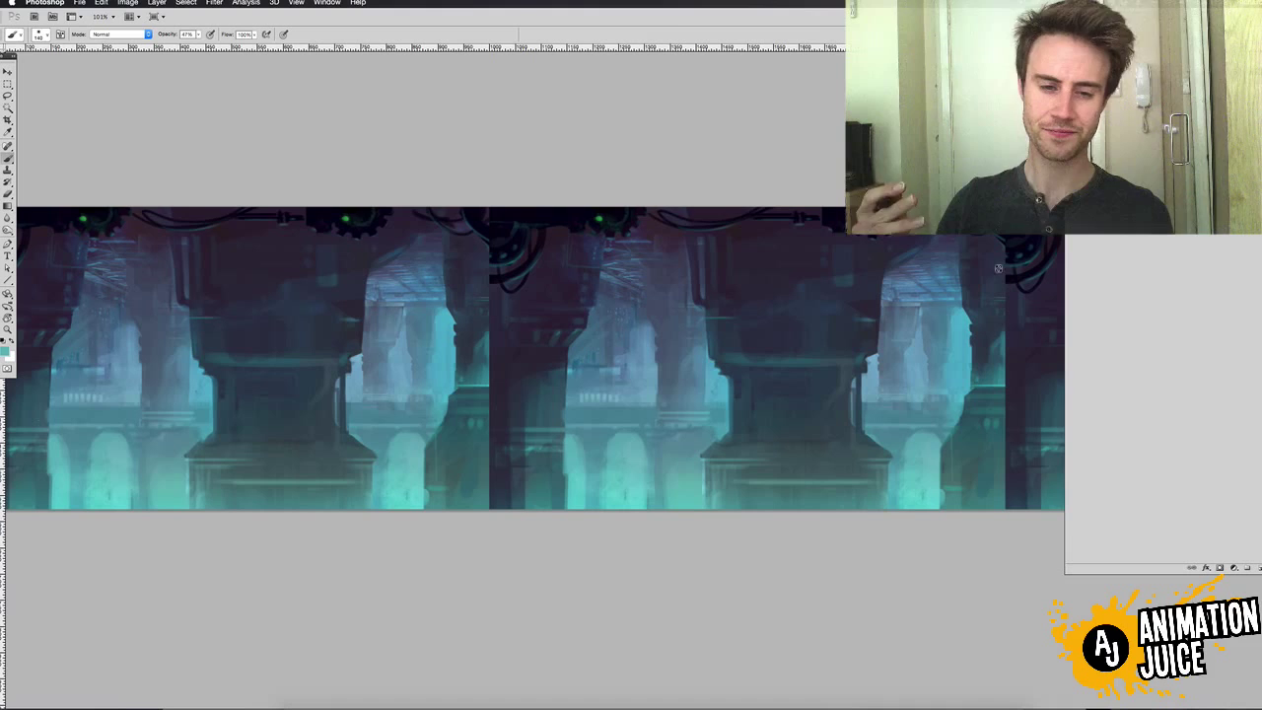
key(v)
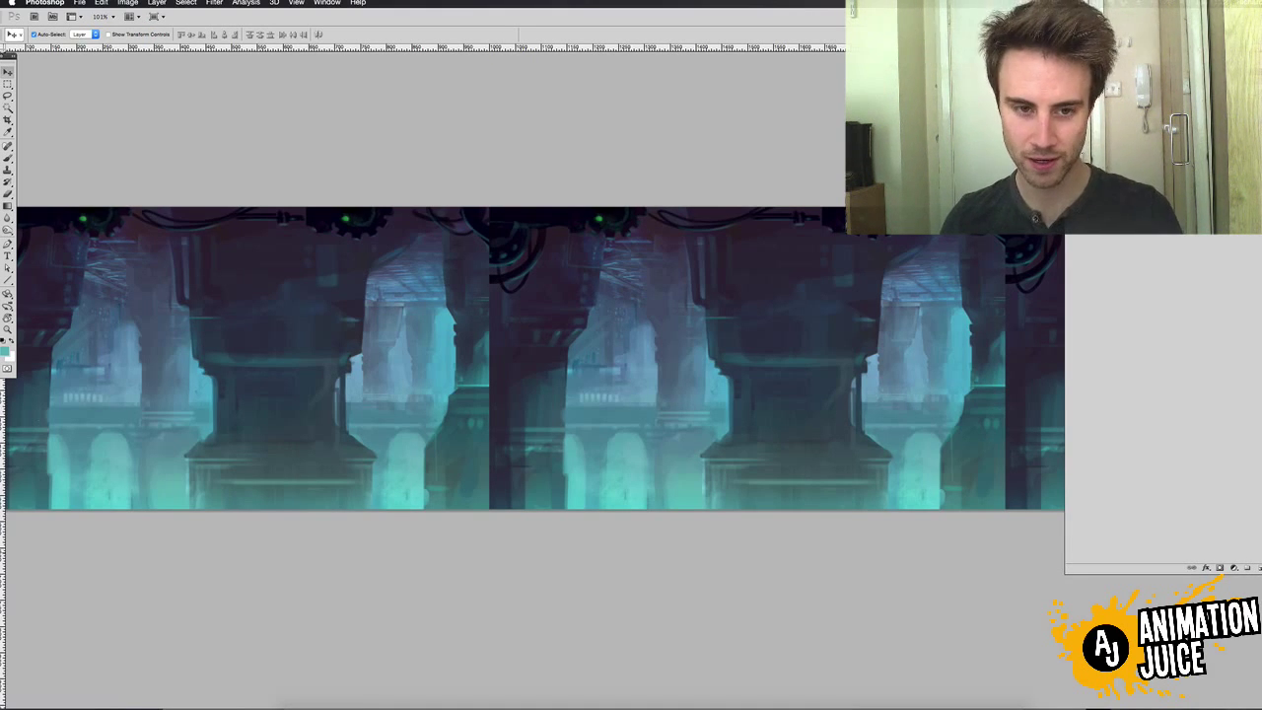
key(b)
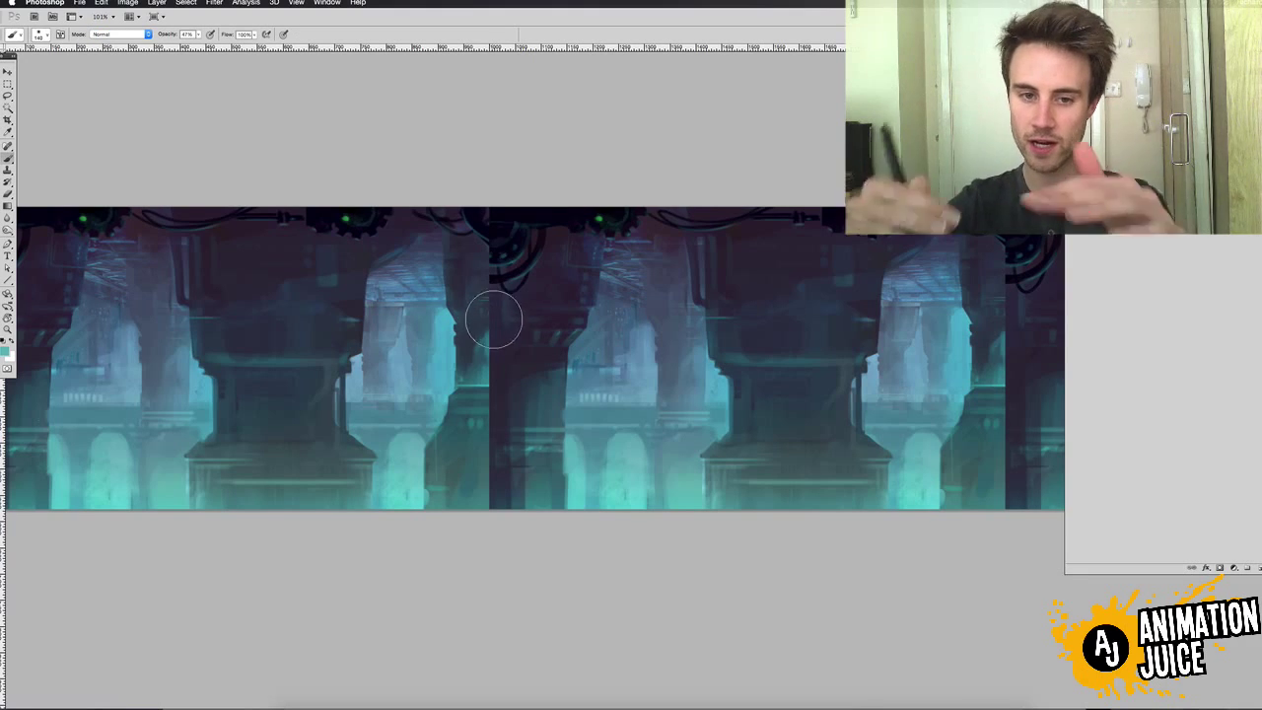
drag(435, 371, 430, 371)
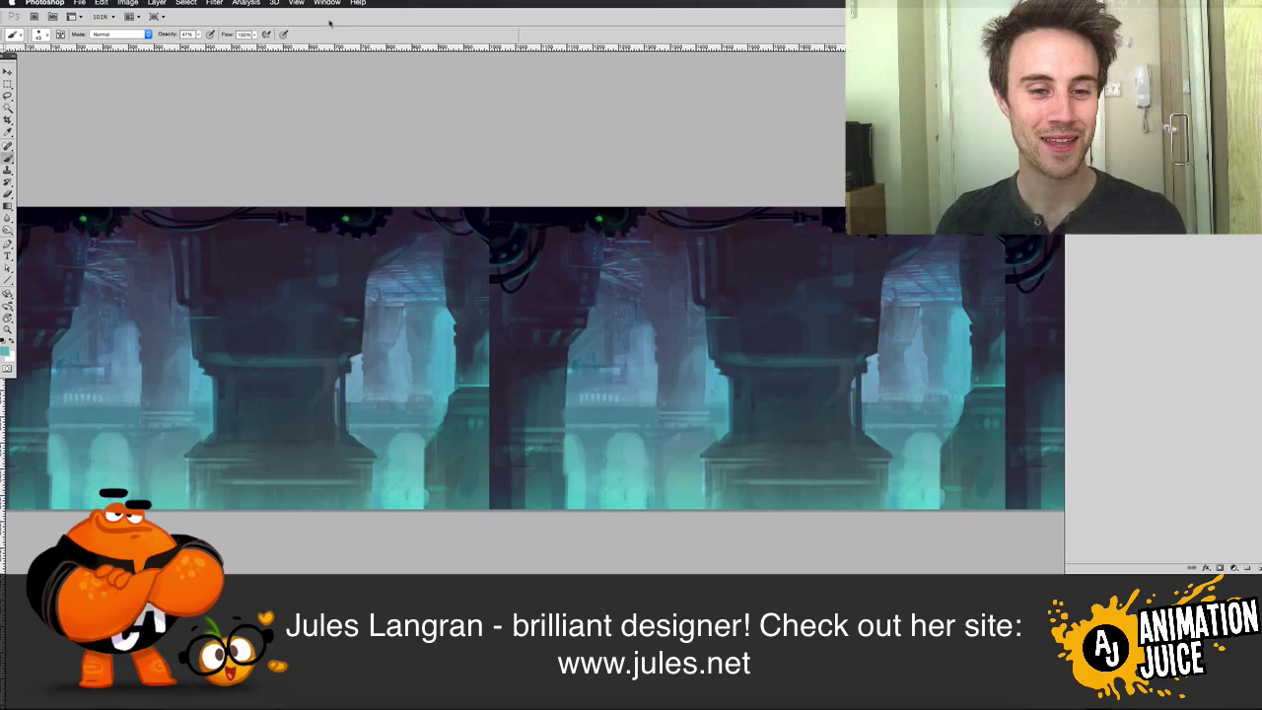
- Return to the qtt_ref_bg.psd document and clear its selection
click(327, 3)
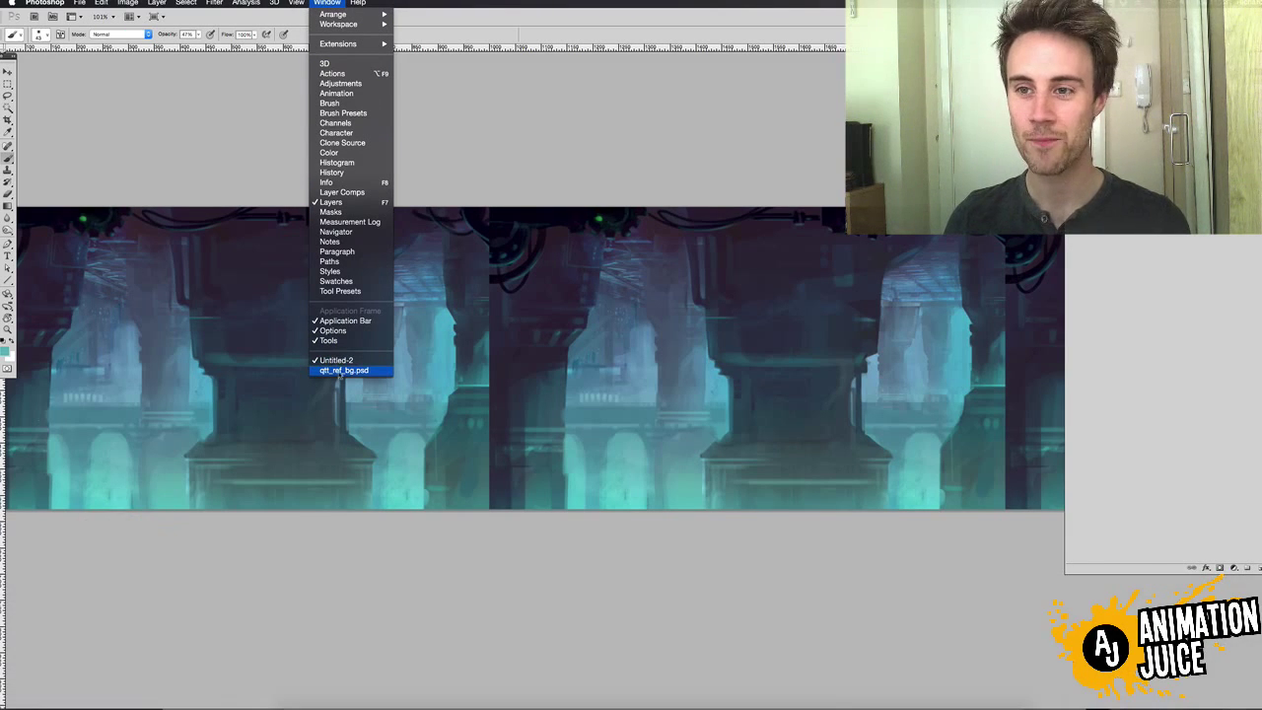
click(344, 371)
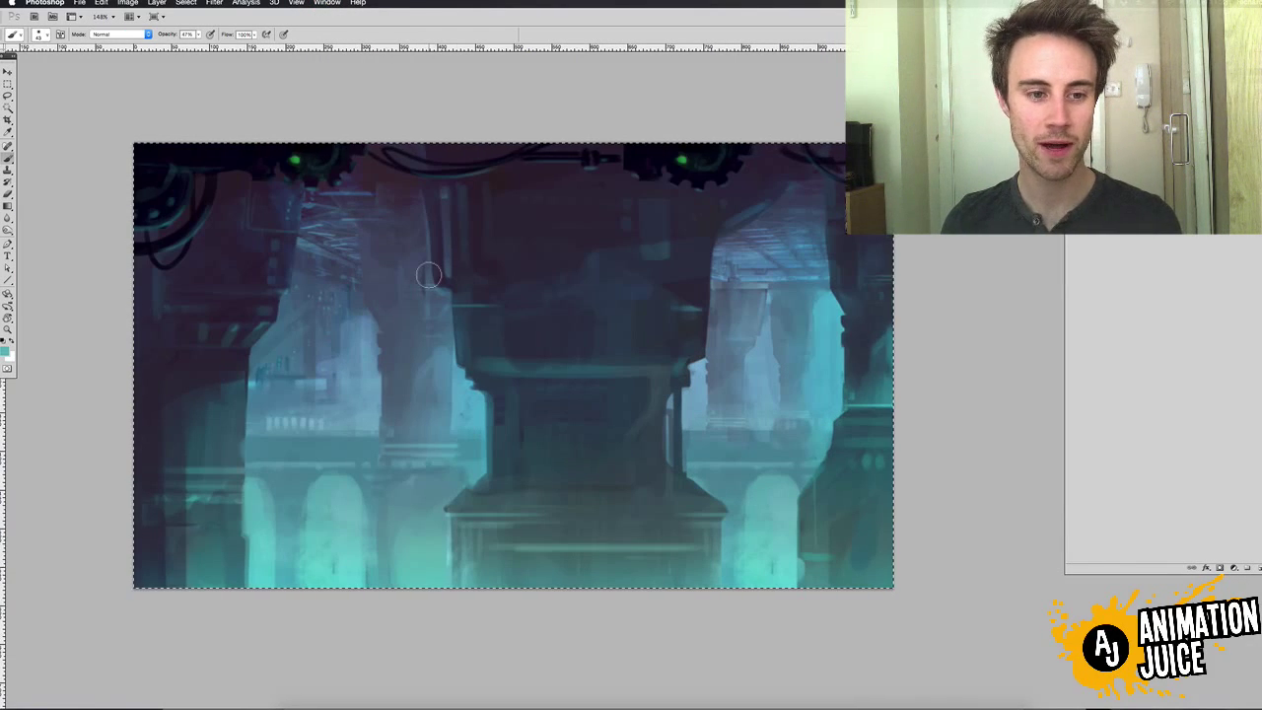
key(ctrl+d)
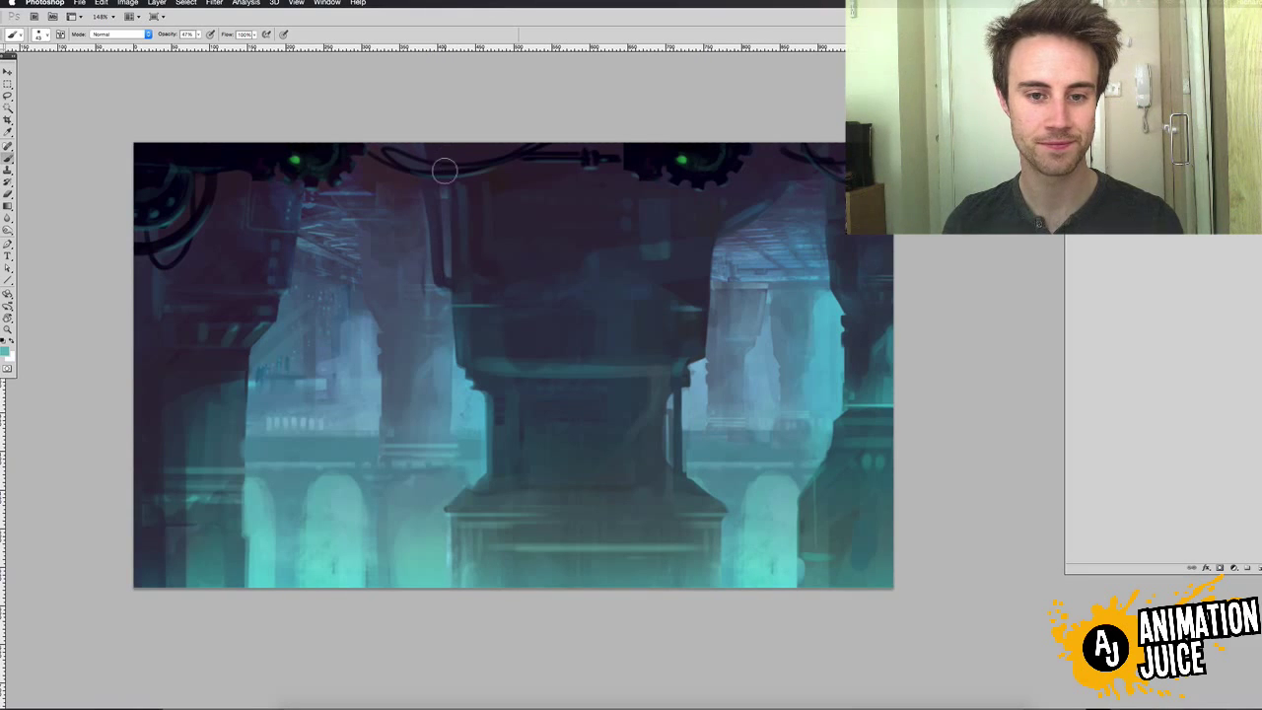
- Apply the Offset filter with horizontal -1448, vertical 0 and Wrap Around to bring the edge seam near the centre
click(214, 3)
mouse_move(243, 222)
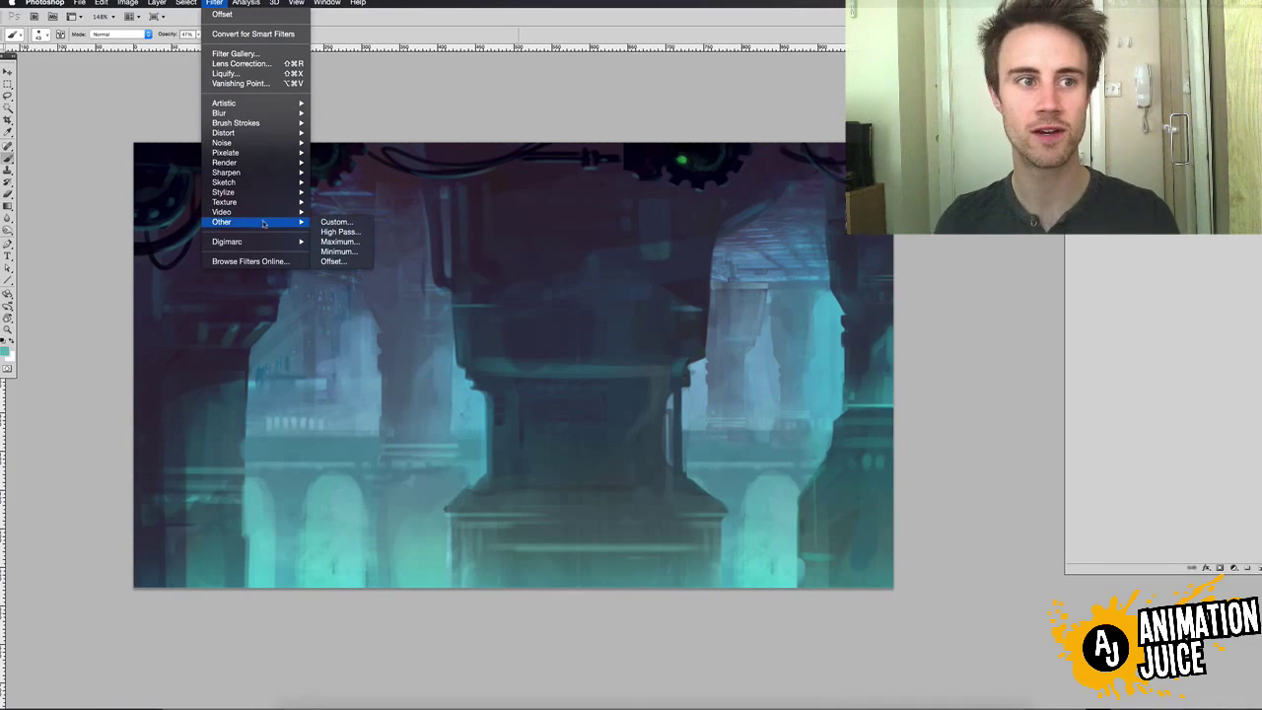
click(337, 262)
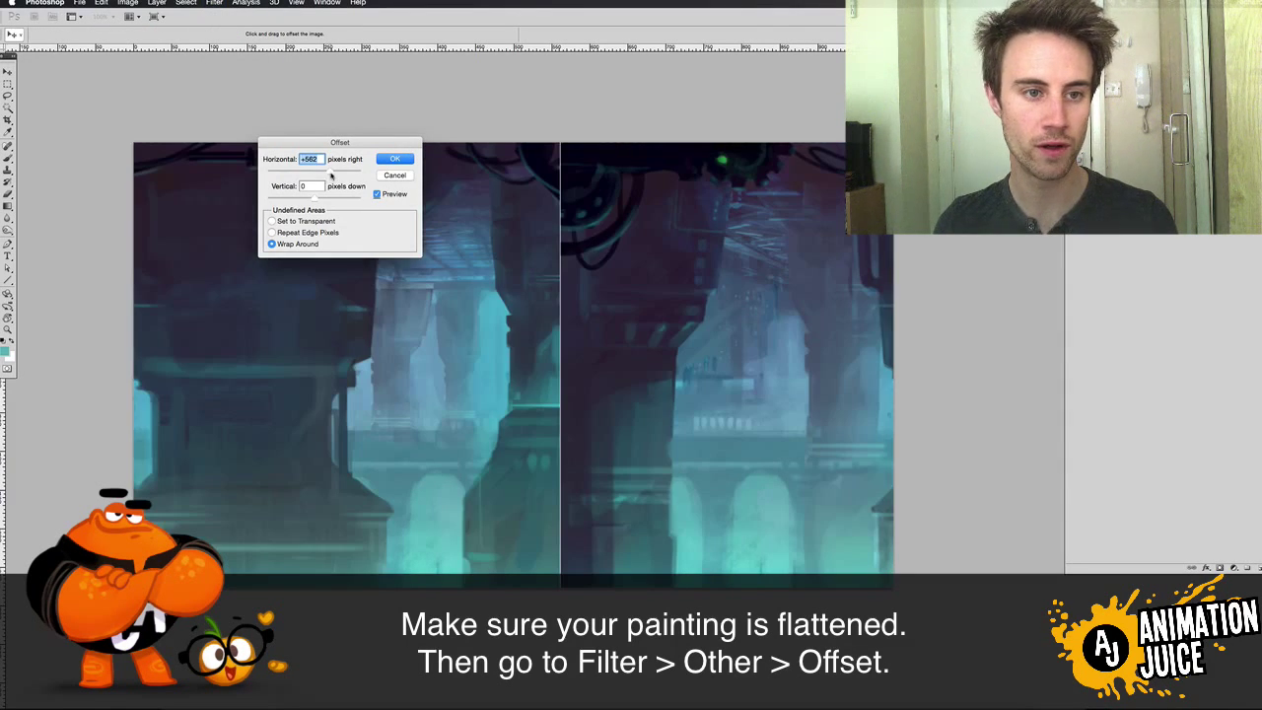
drag(320, 174, 318, 173)
click(313, 185)
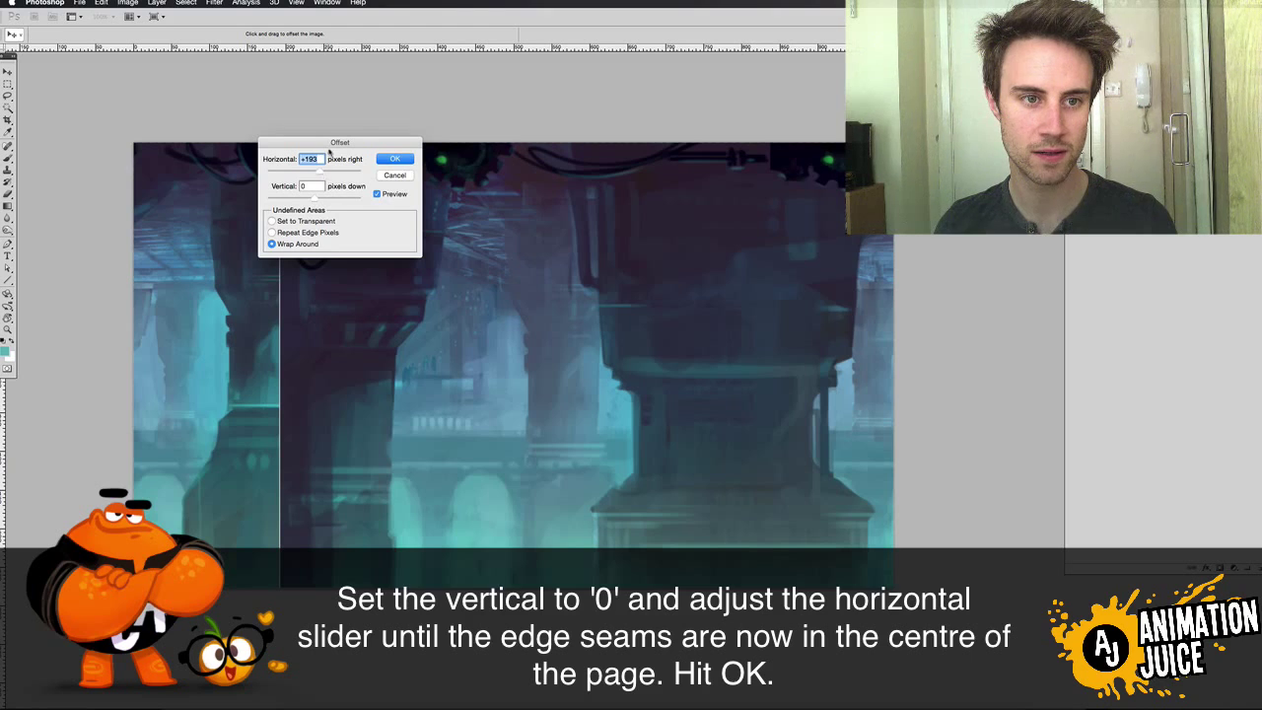
drag(331, 148, 989, 330)
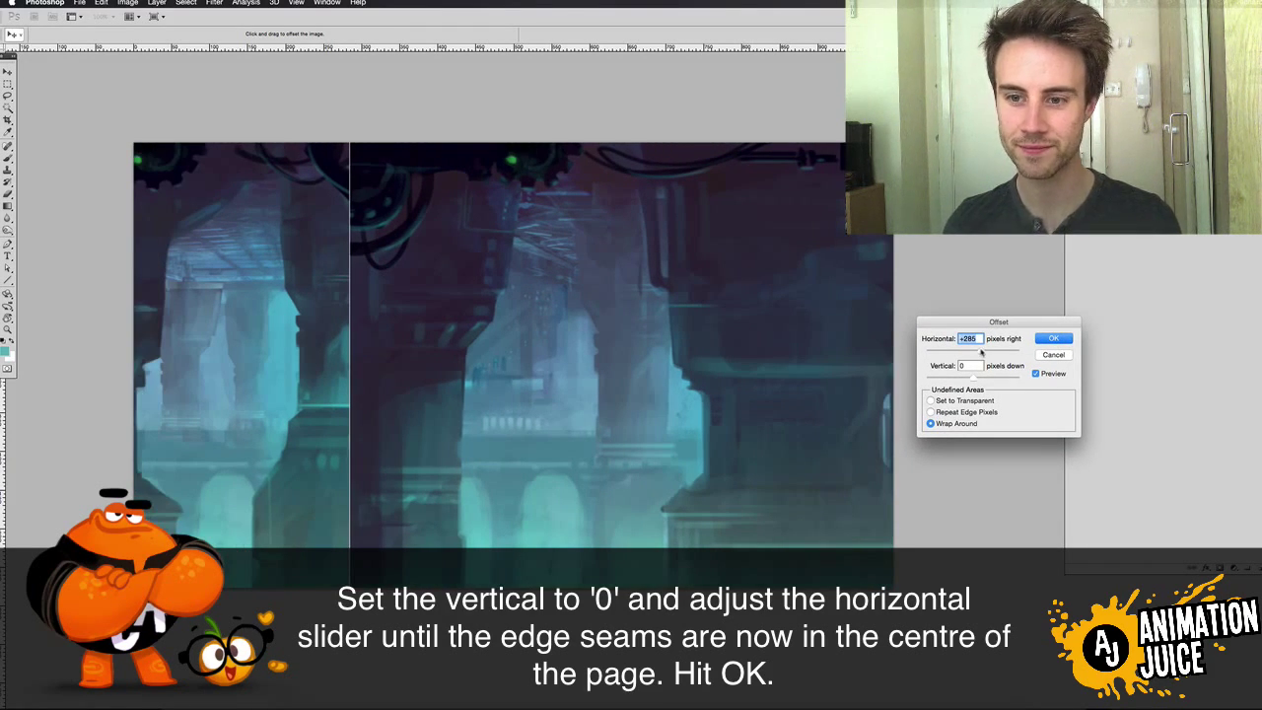
drag(982, 353, 987, 353)
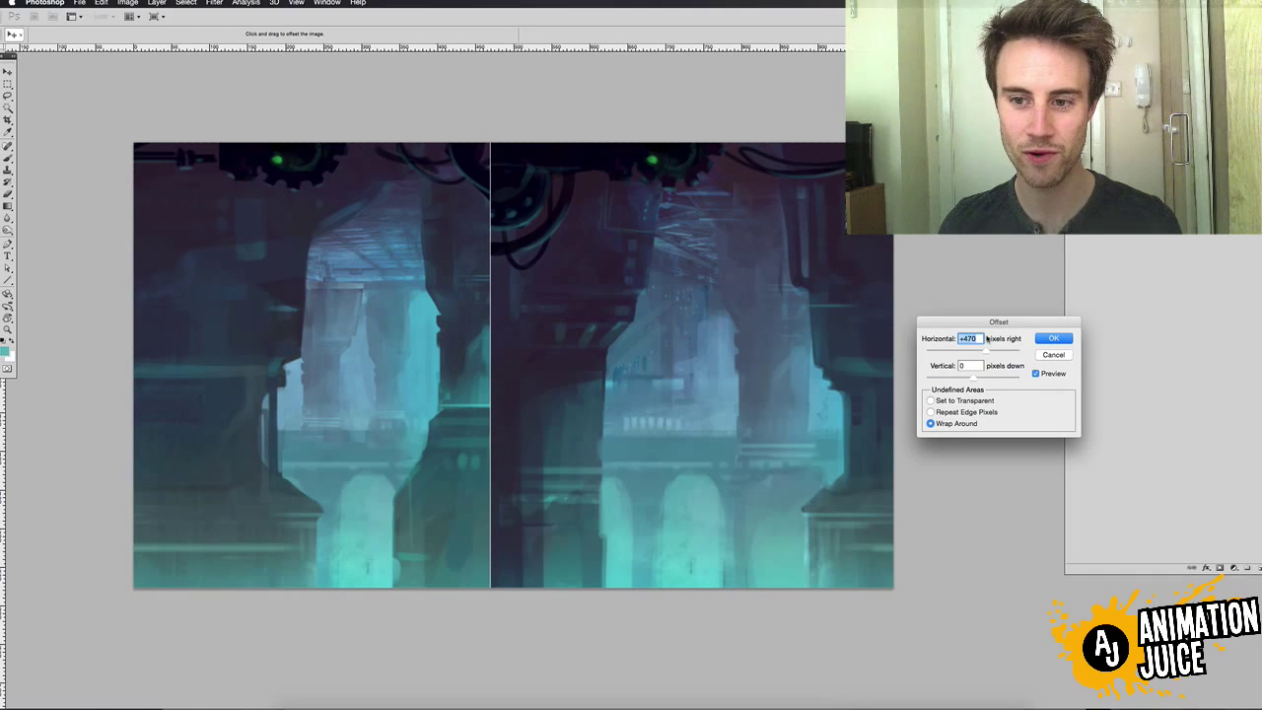
drag(986, 354, 923, 354)
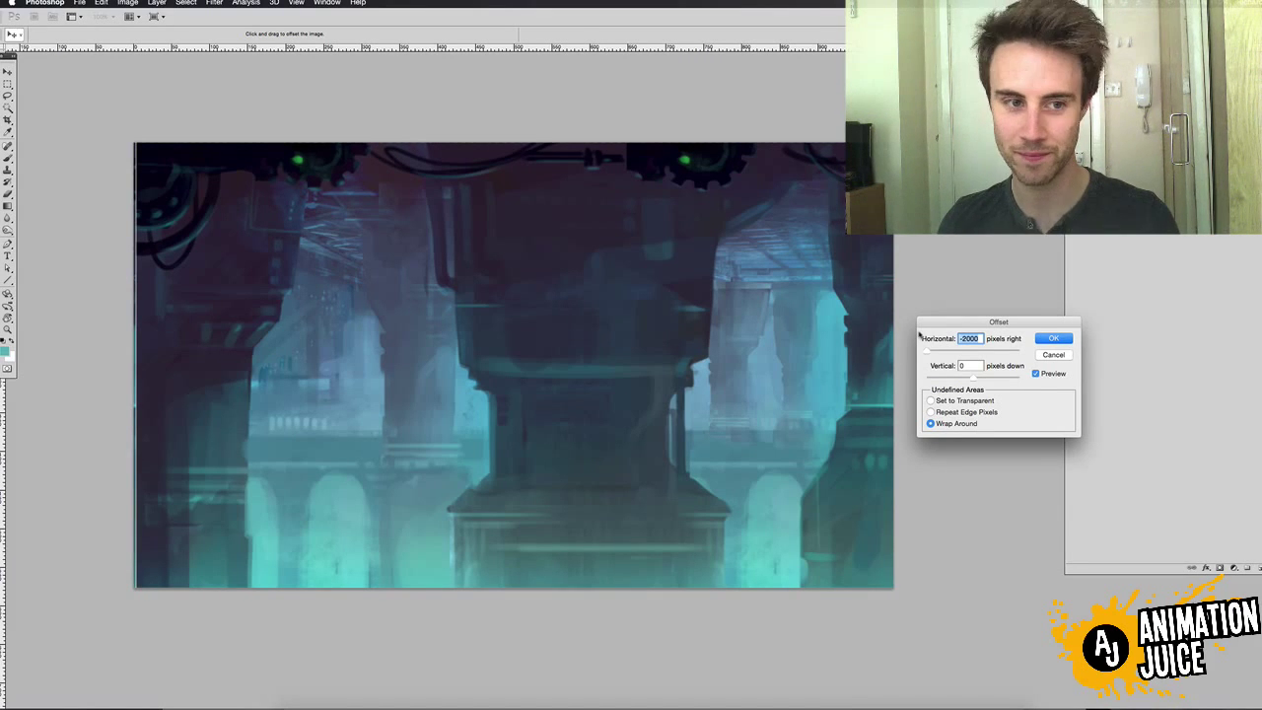
drag(931, 354, 936, 355)
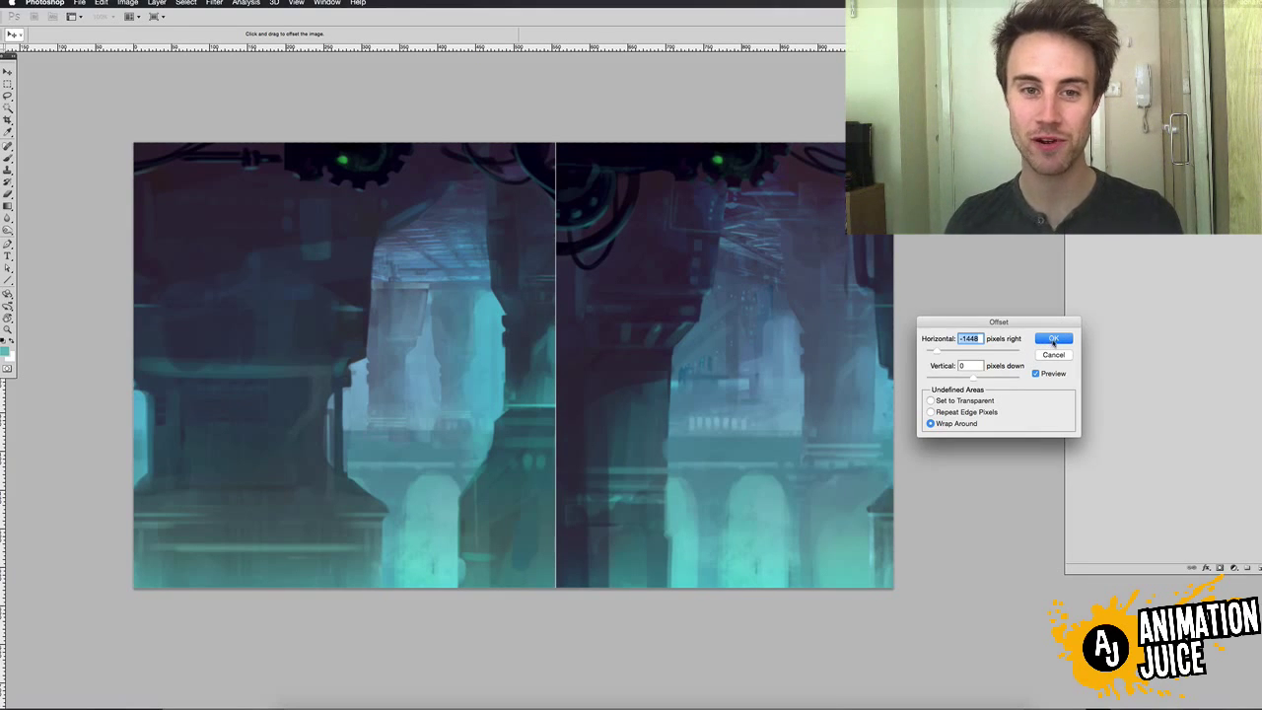
click(1053, 339)
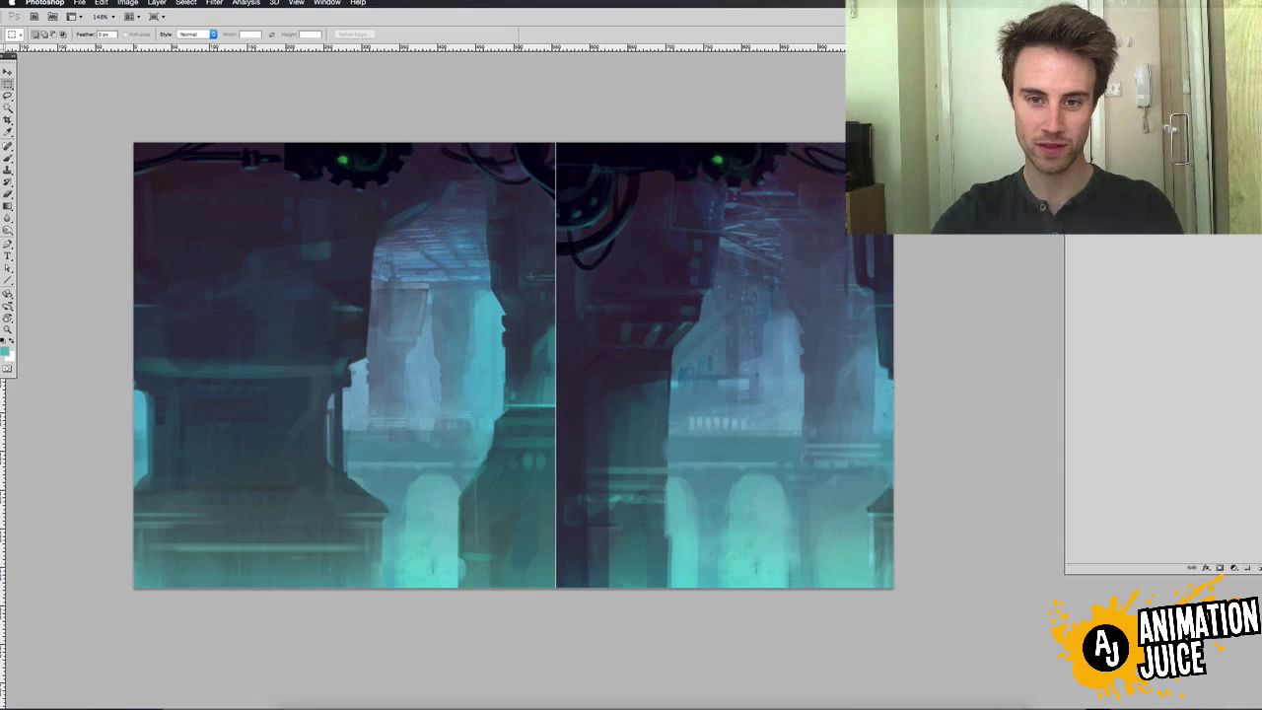
- Sample a dark wall colour just left of the central seam as the brush colour
click(549, 283)
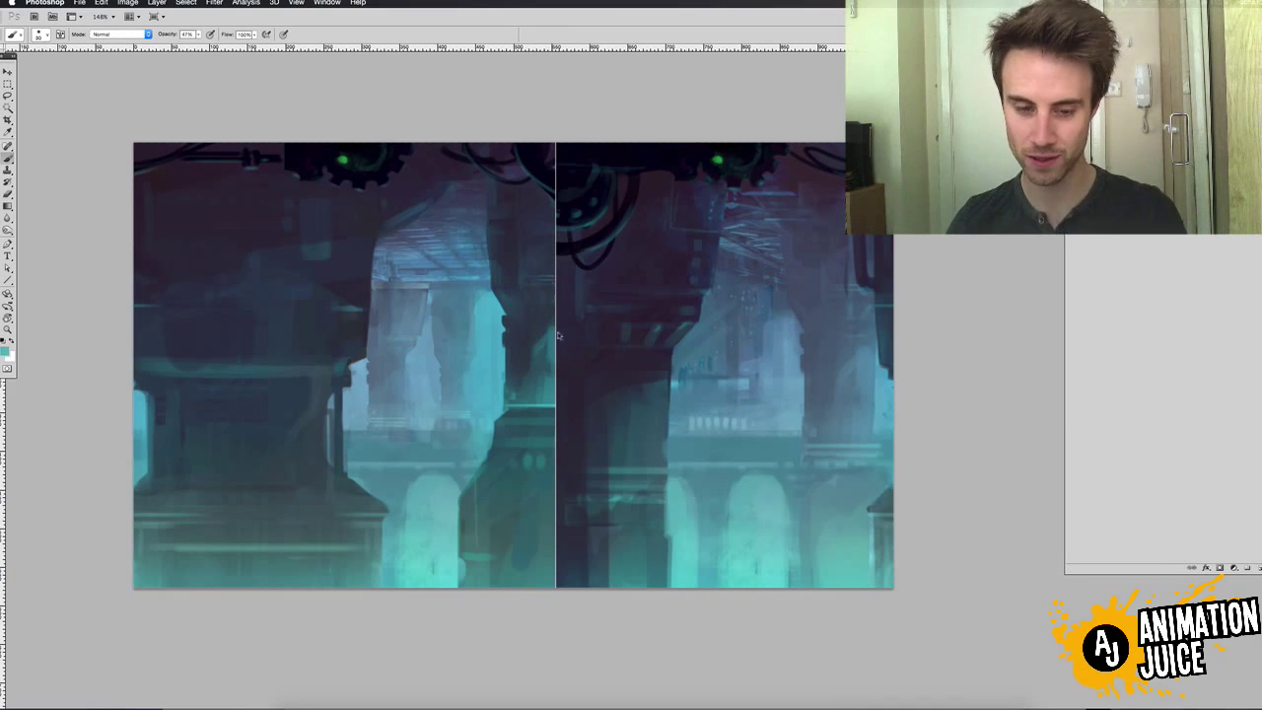
click(553, 293)
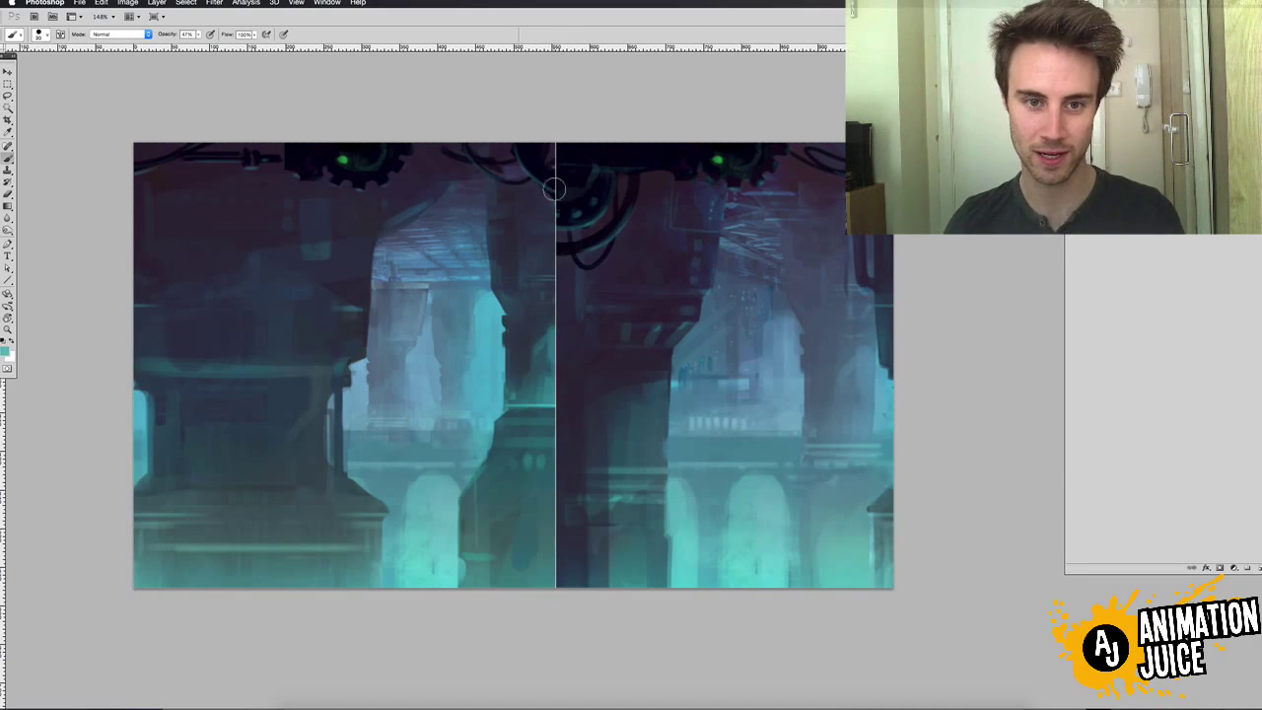
key(m)
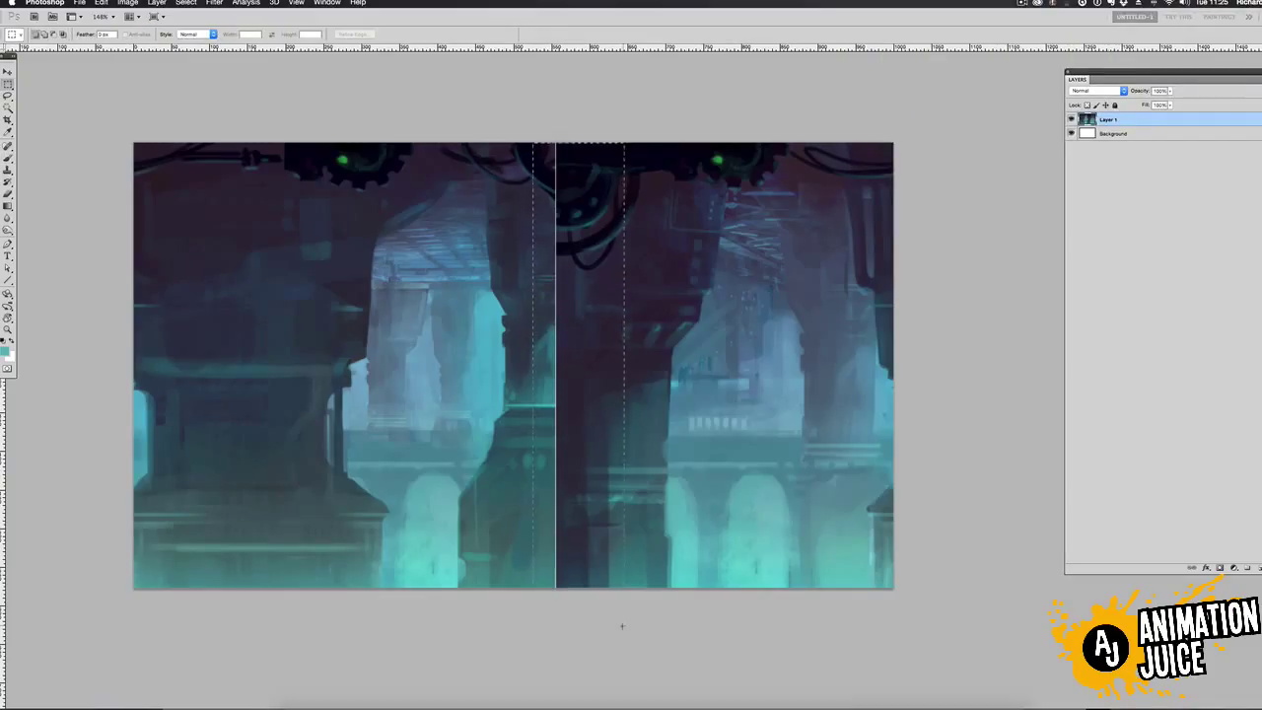
key(b)
alt+click(544, 240)
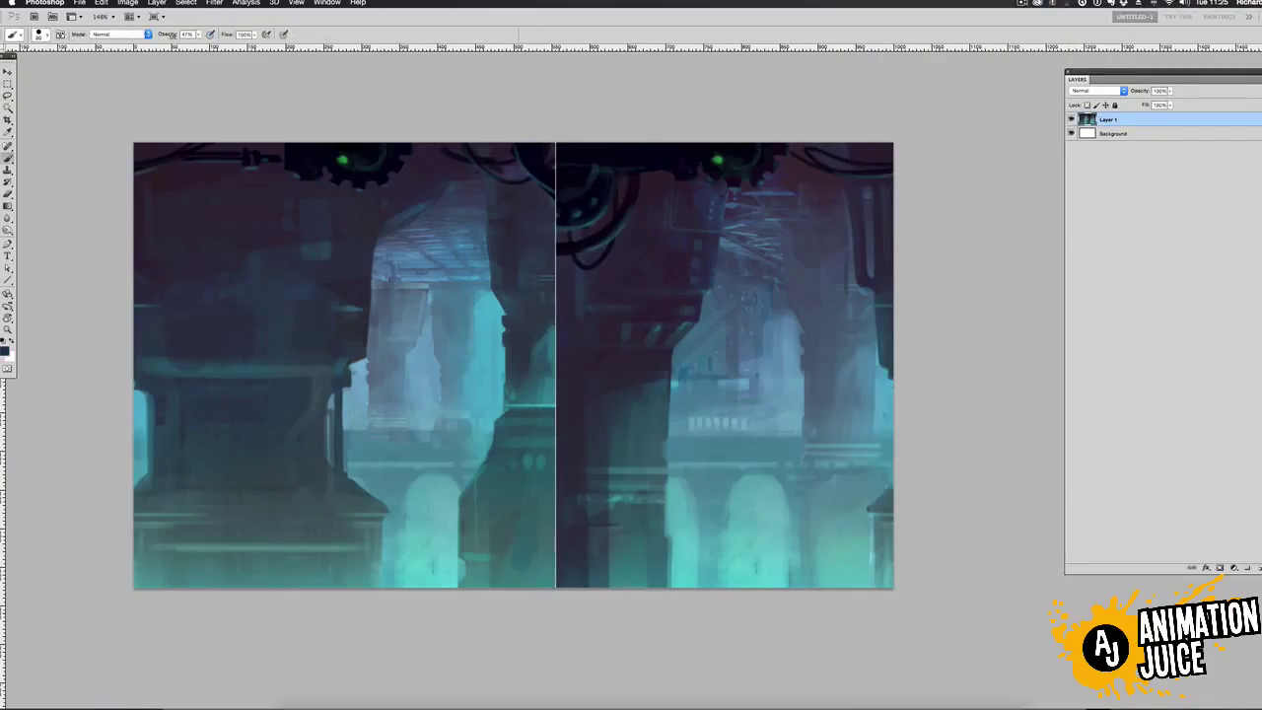
- Copy a full-height vertical strip of the archway just left of the seam onto a new layer
key(m)
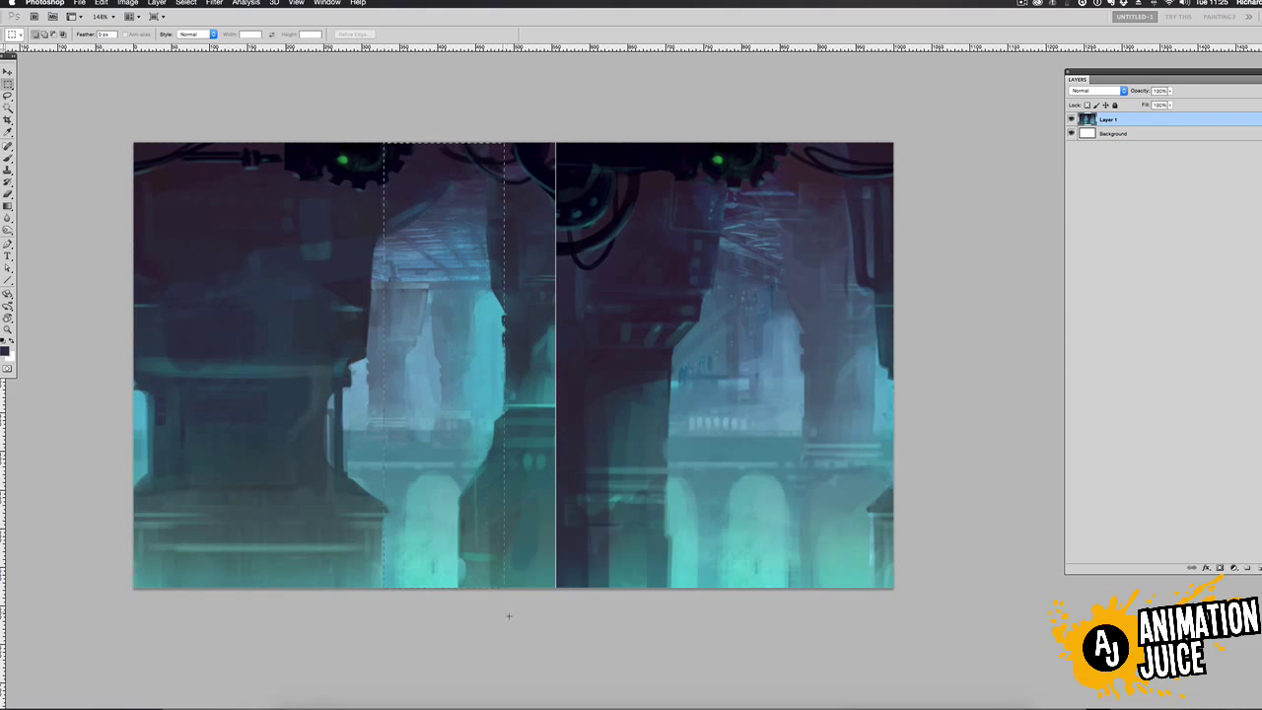
drag(509, 617, 510, 616)
key(super+j)
- Move the copied archway strip right over the seam line and stretch its left edge back to the strip's original start
key(v)
drag(470, 430, 526, 430)
key(super+t)
drag(440, 366, 385, 367)
key(Return)
- Try to clone the wall texture over the seam along the lower part of the dark column
key(b)
key(s)
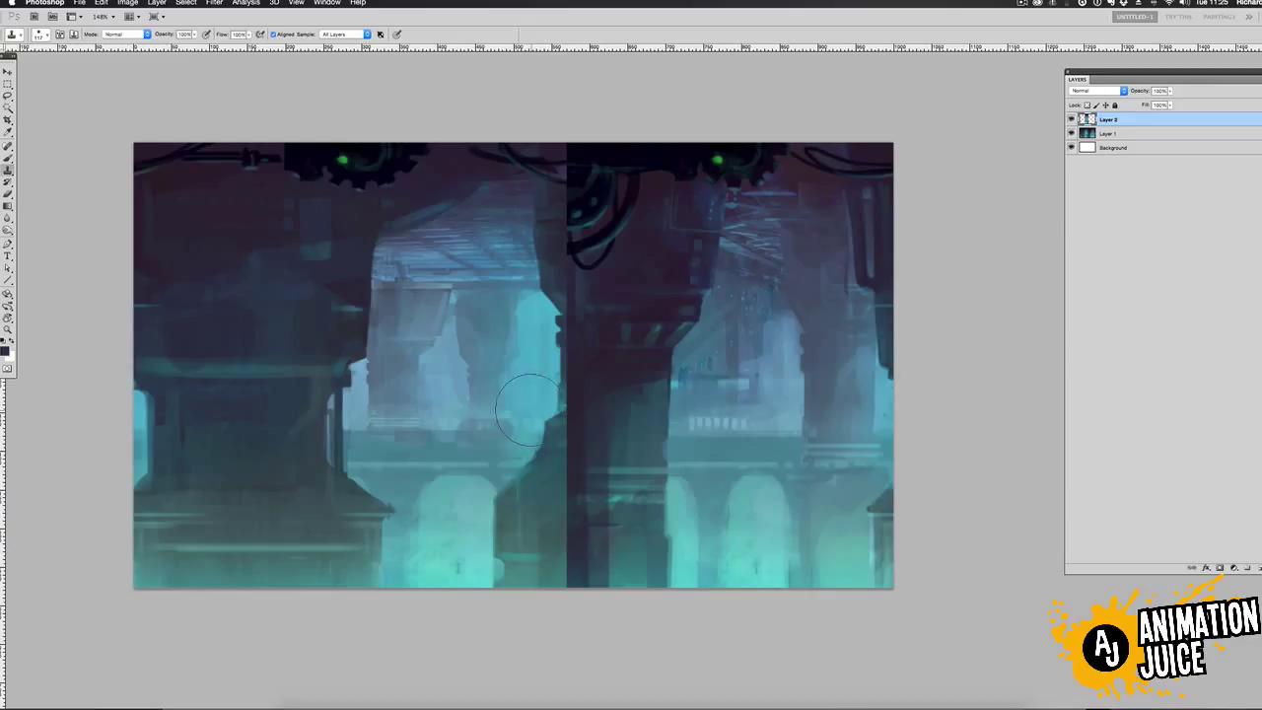
alt+click(521, 416)
key(bracketleft)
key(bracketleft)
key(bracketleft)
key(bracketleft)
drag(557, 560, 581, 434)
key(super+z)
drag(571, 493, 571, 557)
key(super+z)
key(m)
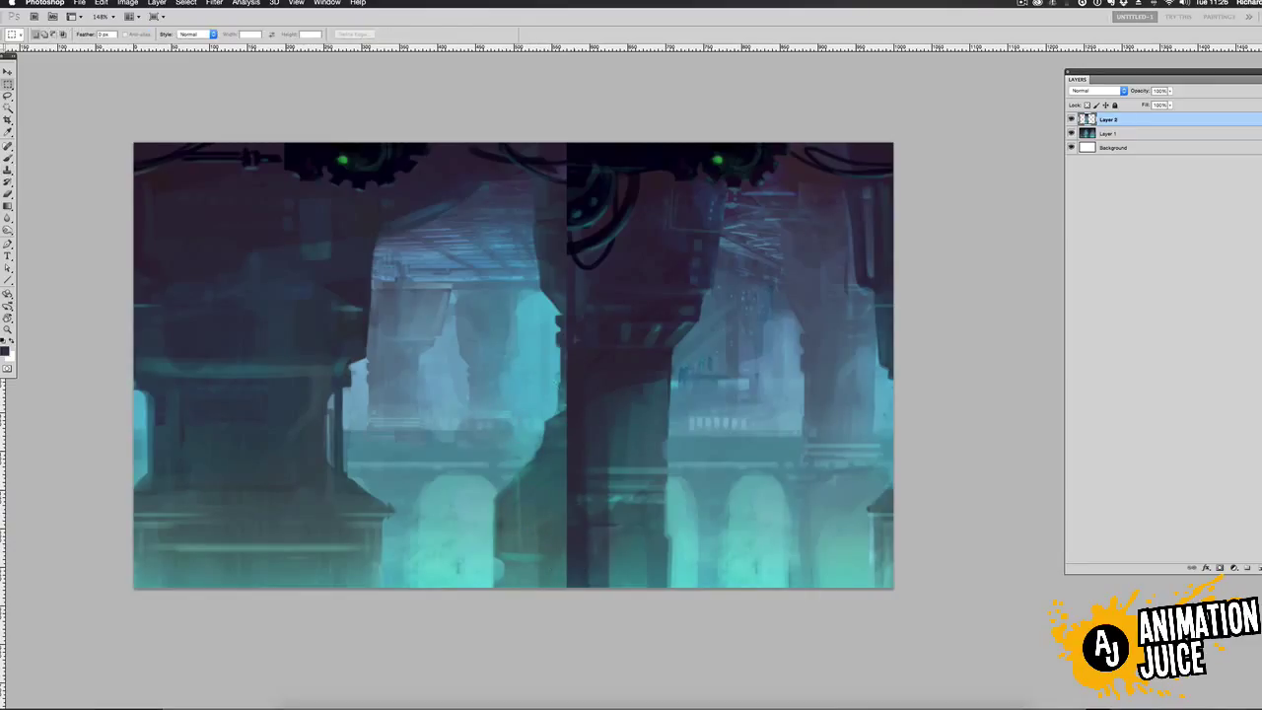
- Compare the strip layer hidden and shown, and try a brush stroke in a sampled tone over the seam at mid-height
click(1083, 136)
click(1071, 119)
click(1070, 119)
click(1109, 119)
key(b)
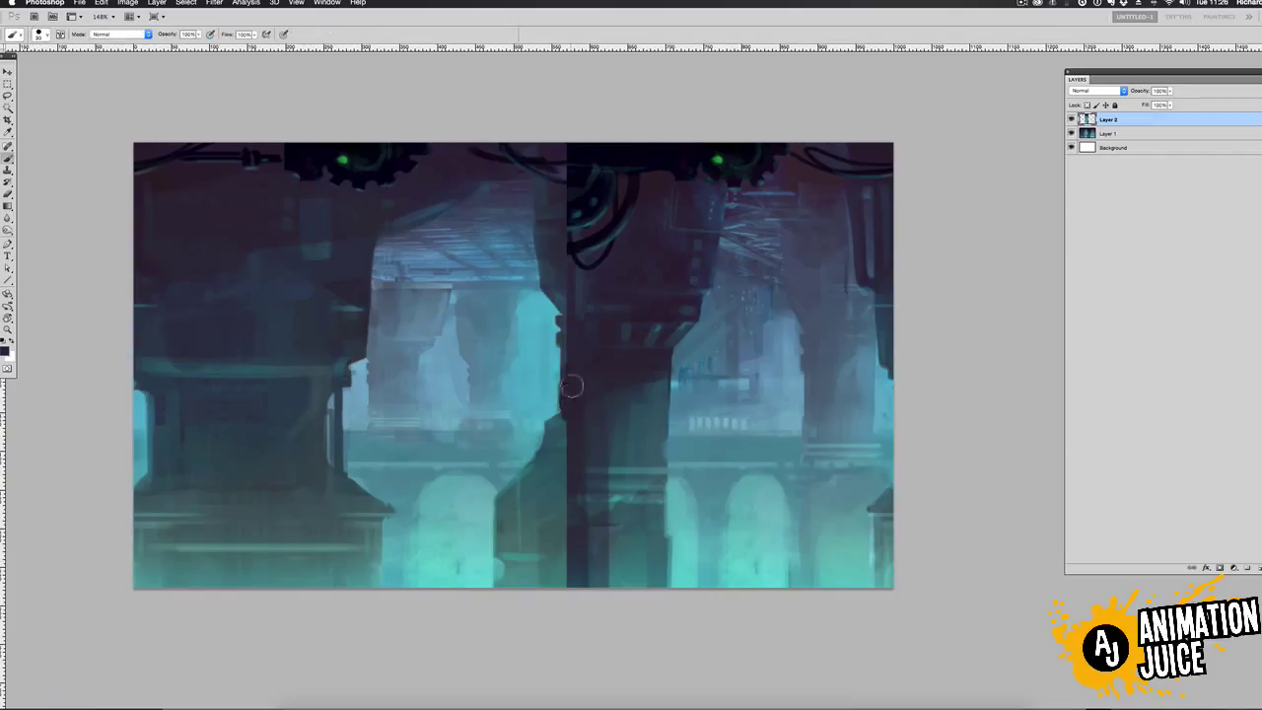
alt+click(562, 394)
drag(572, 408, 573, 340)
key(super+z)
- Add a new layer above the copied strip and try painting sampled dark tones around the cut-off hanging wheel
key(super+alt+shift+n)
alt+click(583, 276)
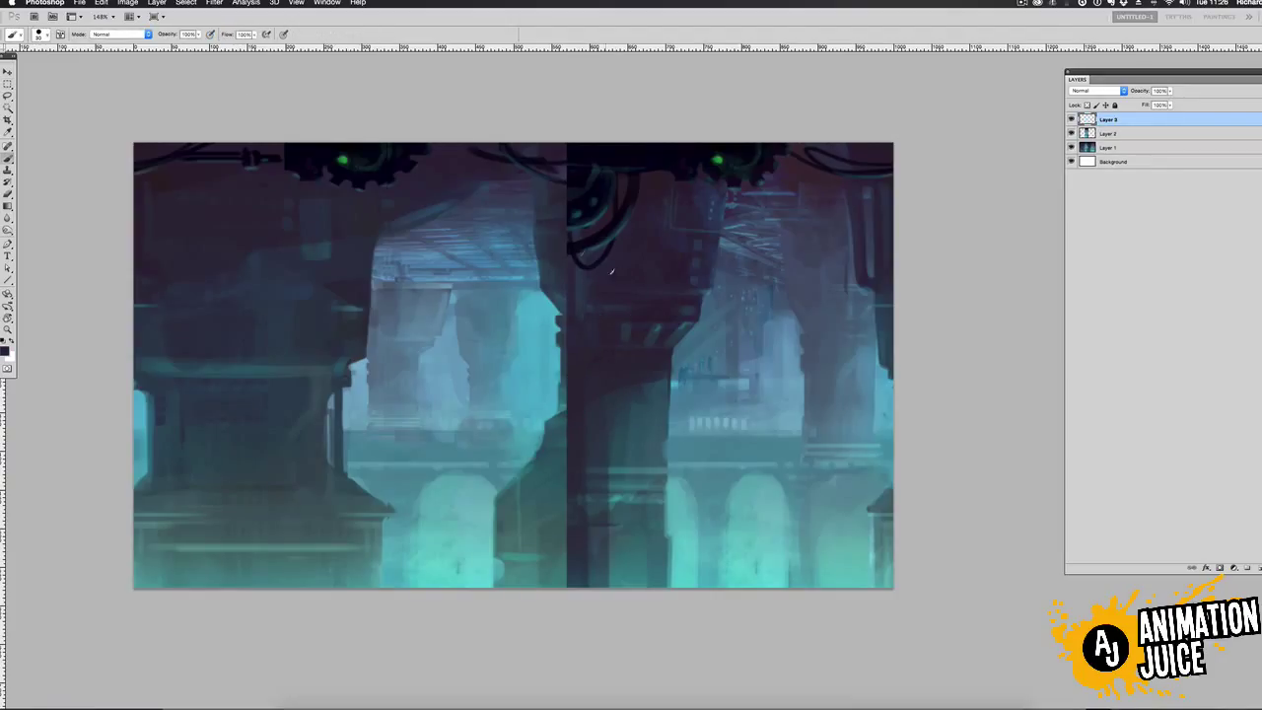
mouse_move(589, 254)
mouse_down()
mouse_move(602, 200)
mouse_move(572, 206)
mouse_up()
key(super+z)
alt+click(588, 194)
key(super+z)
- Copy the visible half-wheel at the top of the seam, paste it mirrored horizontally and move it left to complete the wheel
key(m)
drag(550, 142, 655, 274)
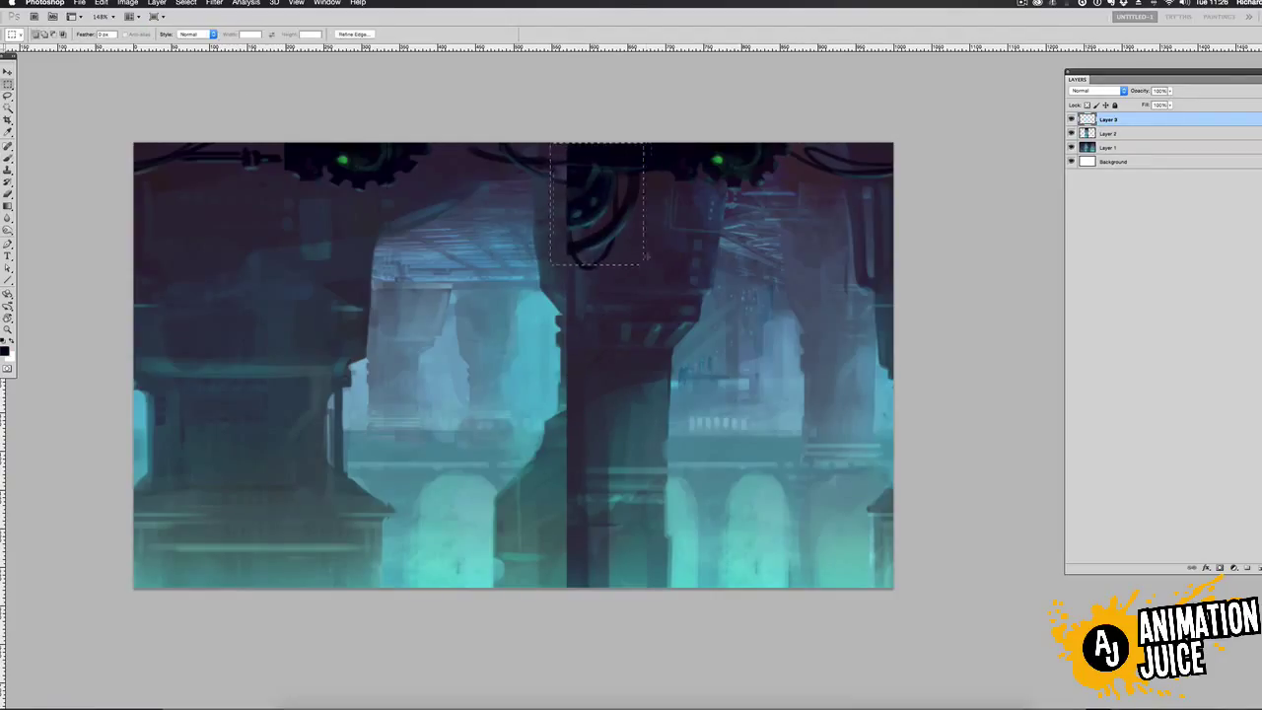
key(super+c)
key(Return)
key(super+shift+c)
key(super+v)
drag(609, 226, 541, 226)
- Erase the hard edges and overlap of the mirrored wheel copy so it blends with the original half
key(e)
key(bracketleft)
key(bracketleft)
key(bracketleft)
key(bracketleft)
key(bracketleft)
key(bracketleft)
key(bracketleft)
key(bracketleft)
key(bracketleft)
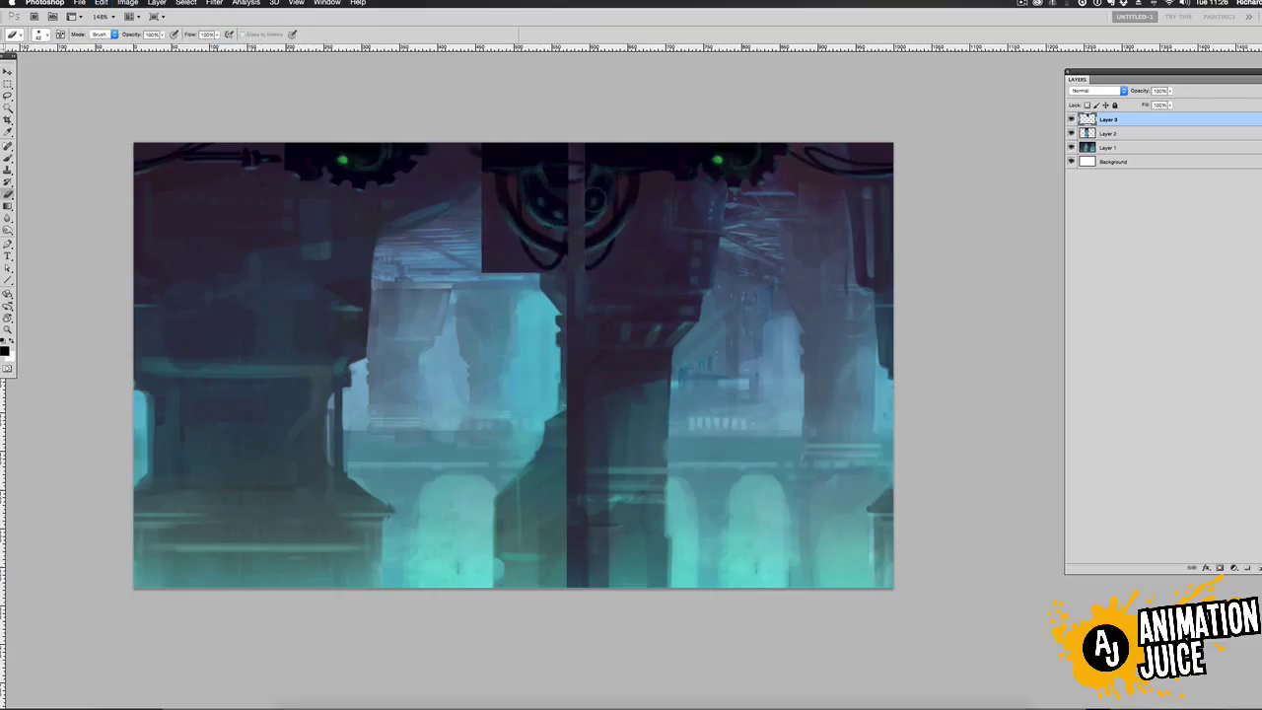
mouse_move(585, 158)
mouse_down()
mouse_move(579, 255)
mouse_move(550, 268)
mouse_move(469, 157)
mouse_move(566, 282)
mouse_move(557, 260)
mouse_up()
key(bracketleft)
key(bracketleft)
- Lower the brush opacity and paint sampled wall and teal colours over the seam from below the wheel to the base
key(b)
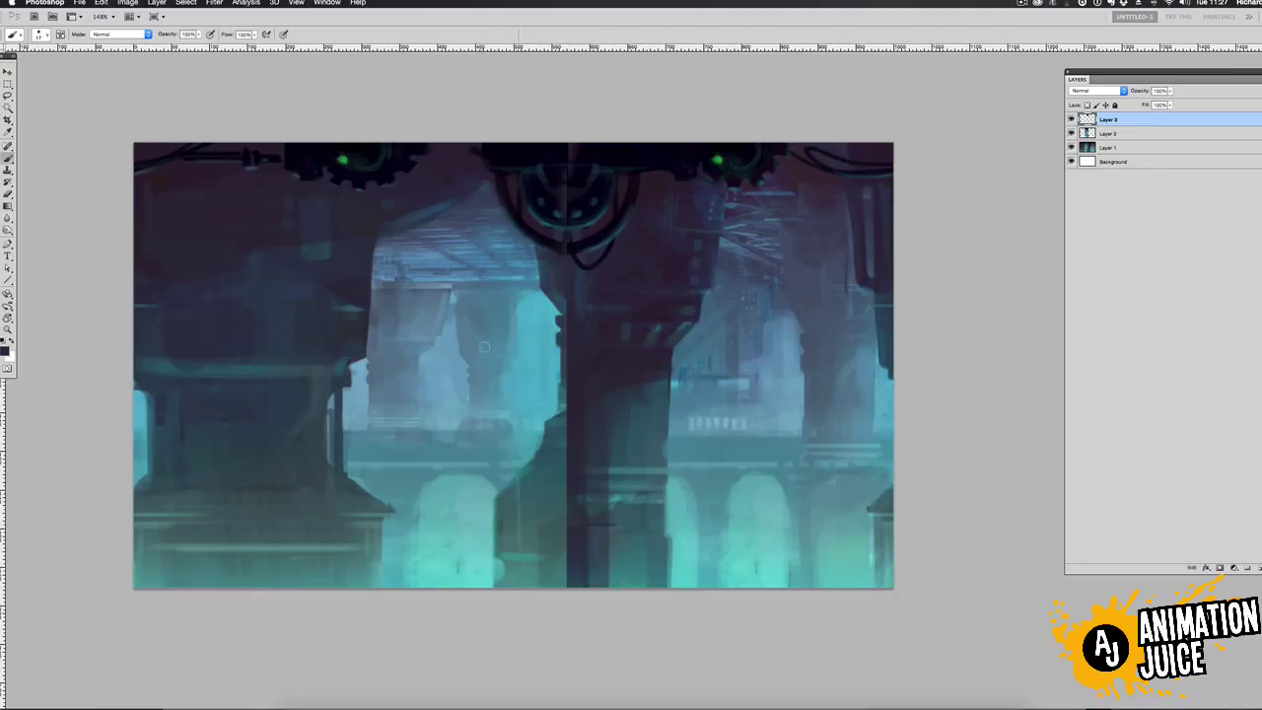
alt+click(560, 339)
drag(568, 326, 568, 395)
drag(173, 34, 159, 35)
drag(578, 355, 591, 355)
alt+click(569, 415)
mouse_move(570, 414)
mouse_down()
mouse_move(591, 517)
mouse_move(596, 502)
mouse_move(577, 577)
mouse_up()
alt+click(591, 424)
alt+click(582, 444)
- Copy the ledge and arches right of the central pillar onto a new layer, move them to its left and erase their edges
key(m)
drag(670, 405, 789, 588)
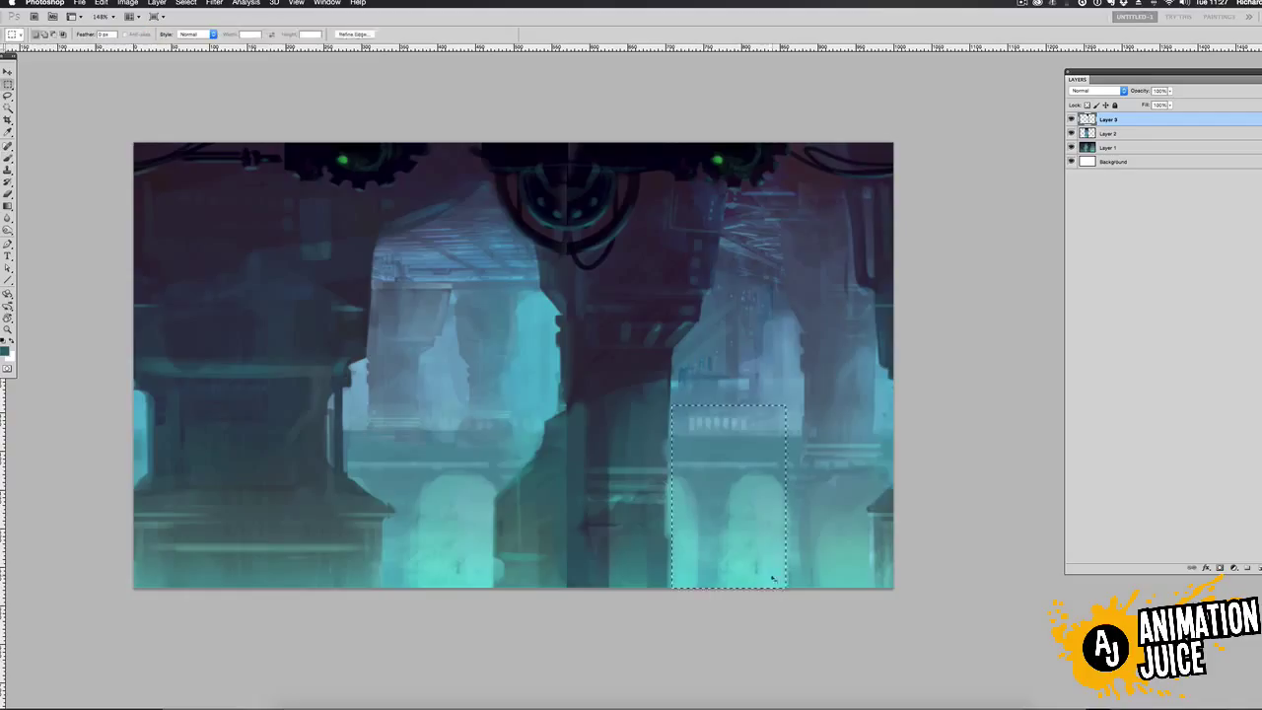
key(super+j)
key(v)
drag(725, 552, 510, 552)
key(e)
mouse_move(459, 414)
mouse_down()
mouse_move(576, 412)
mouse_move(574, 584)
mouse_up()
- Clean up the pillar's left edge beside the copied arches and ledge with brush strokes in sampled colours
key(b)
alt+click(553, 524)
key(.)
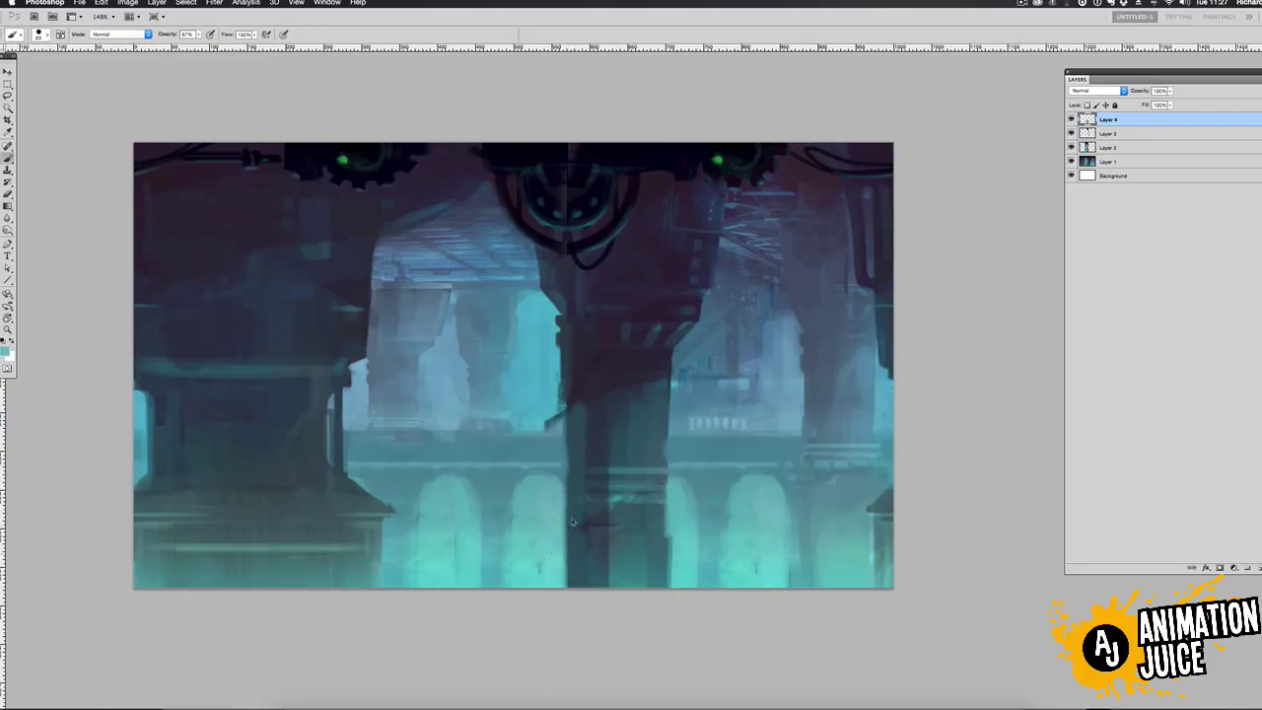
drag(566, 495, 568, 586)
alt+click(582, 418)
alt+click(548, 404)
drag(548, 426, 560, 384)
alt+click(566, 454)
ctrl+alt+drag(566, 454, 566, 515)
key(super+z)
alt+click(562, 541)
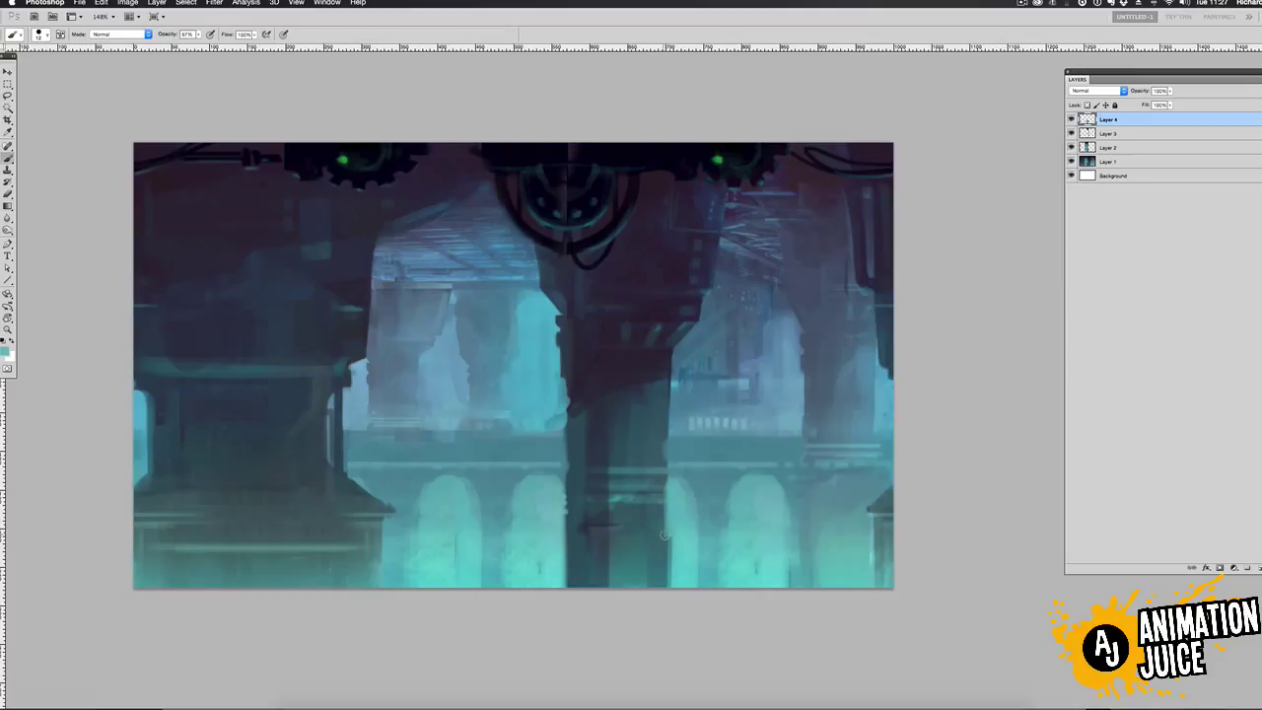
- Flip the canvas horizontally and paint black over the remaining seam in the hanging wheel
key(F2)
alt+click(458, 198)
click(458, 199)
key(super+z)
drag(495, 178, 458, 146)
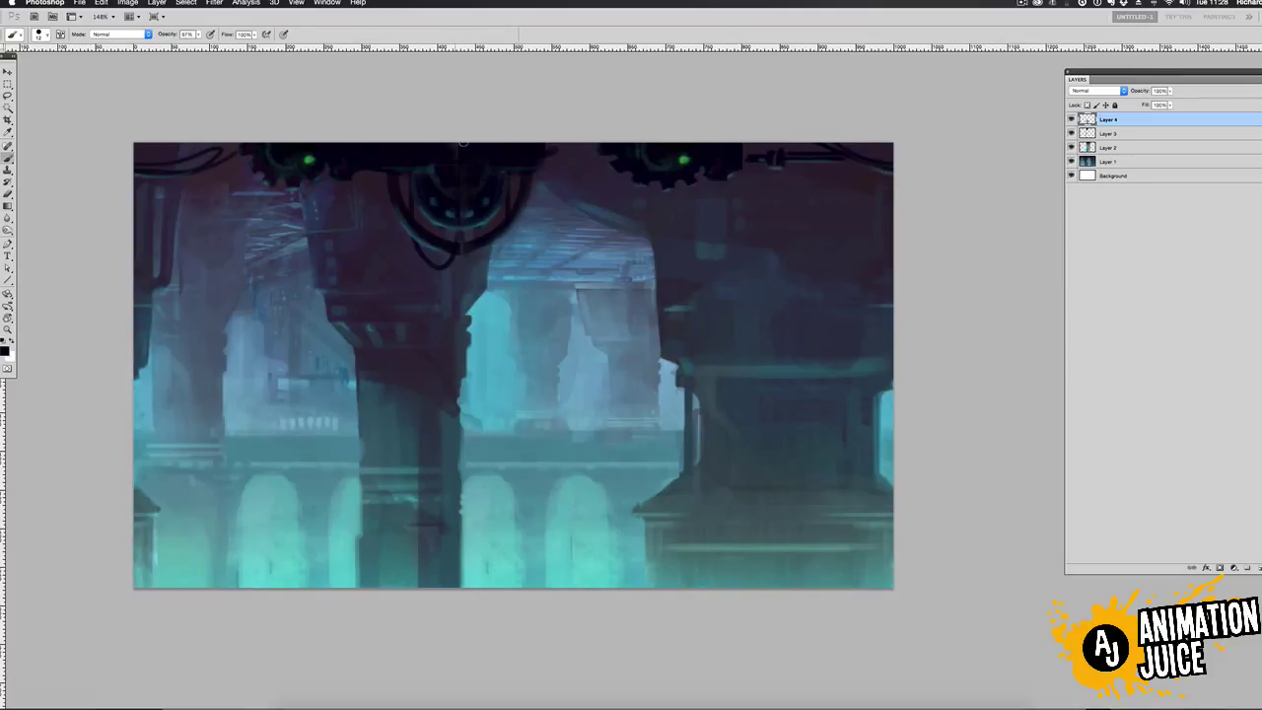
drag(463, 251, 456, 248)
- Retouch the central pillar's edge beside the teal opening, down to the ledge, with sampled colours
alt+click(451, 281)
alt+click(467, 298)
drag(458, 305, 440, 308)
key(super+z)
alt+click(464, 297)
alt+click(432, 323)
alt+click(471, 404)
alt+click(473, 444)
drag(463, 439, 465, 459)
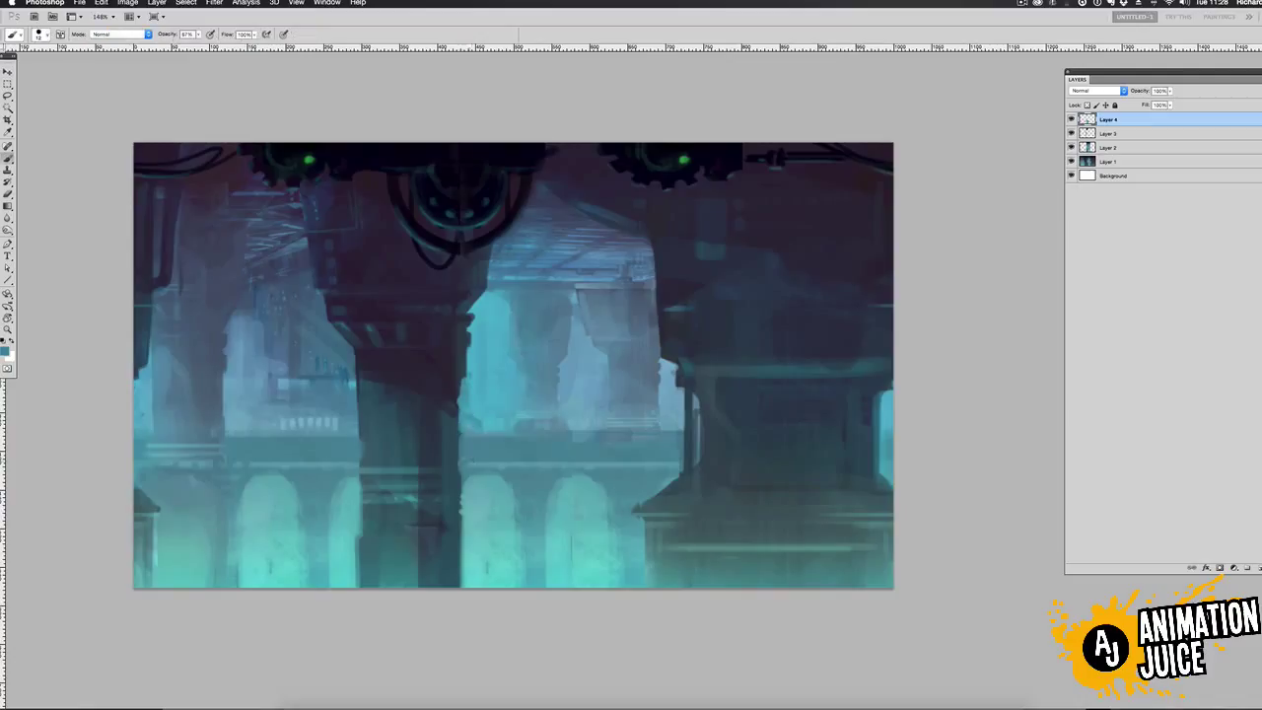
- Paint the light rail lines on across the lower pillar to its edge and try a few haze strokes at its base
alt+click(463, 533)
drag(422, 469, 453, 485)
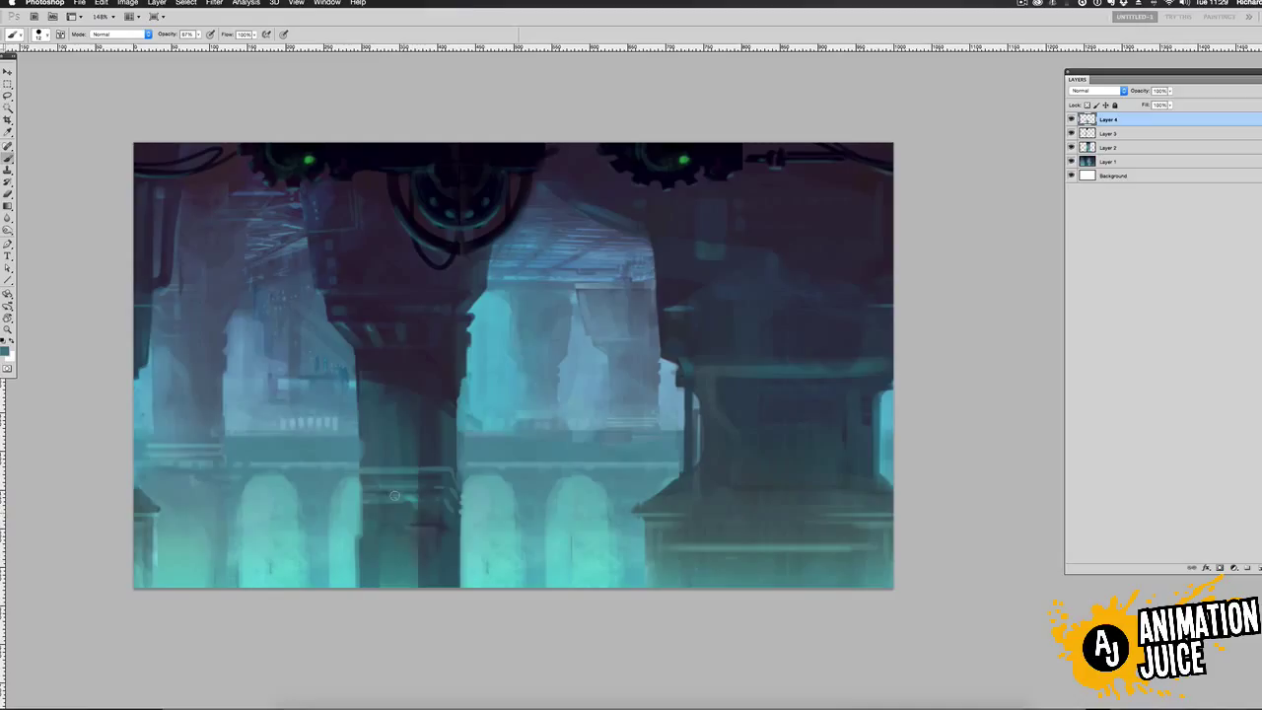
key(super+z)
alt+click(498, 551)
mouse_move(410, 589)
mouse_down()
mouse_move(379, 596)
mouse_move(444, 560)
mouse_move(483, 568)
mouse_move(440, 558)
mouse_up()
key(super+z)
key(super+z)
- Add a new layer with reduced opacity and paint soft teal haze over the pillar's base
click(1257, 568)
drag(1144, 91, 1104, 91)
alt+click(429, 513)
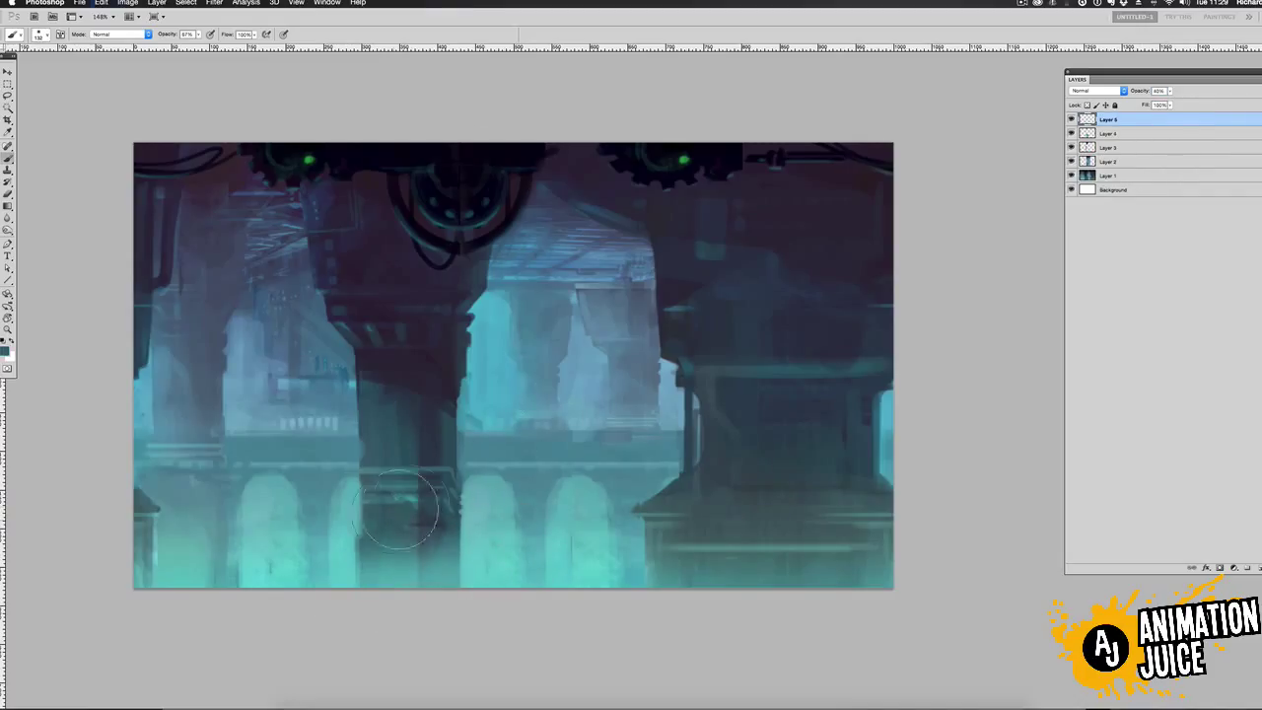
ctrl+alt+click(400, 468)
alt+click(399, 452)
- Paint black cables hanging below the wheel on a new layer at full brush opacity, undoing the extra stroke beside it
key(d)
mouse_move(457, 266)
mouse_down()
mouse_move(457, 589)
mouse_move(453, 304)
mouse_up()
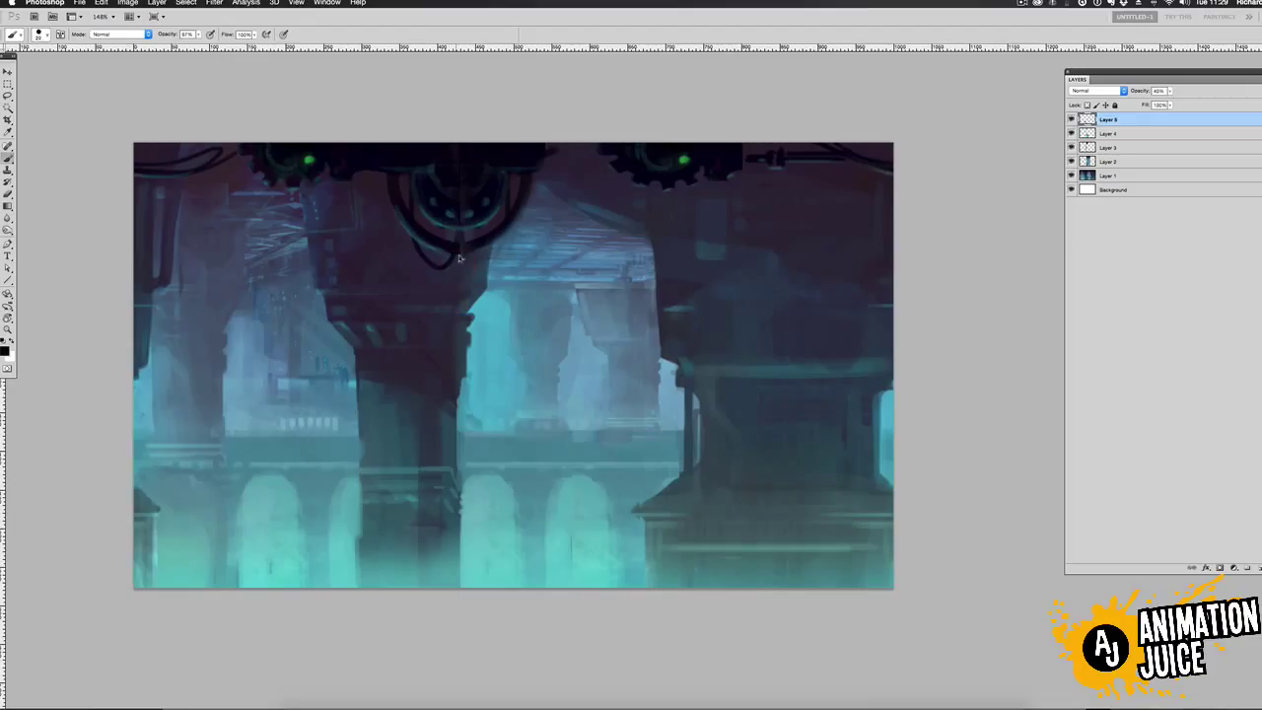
key(0)
click(1259, 569)
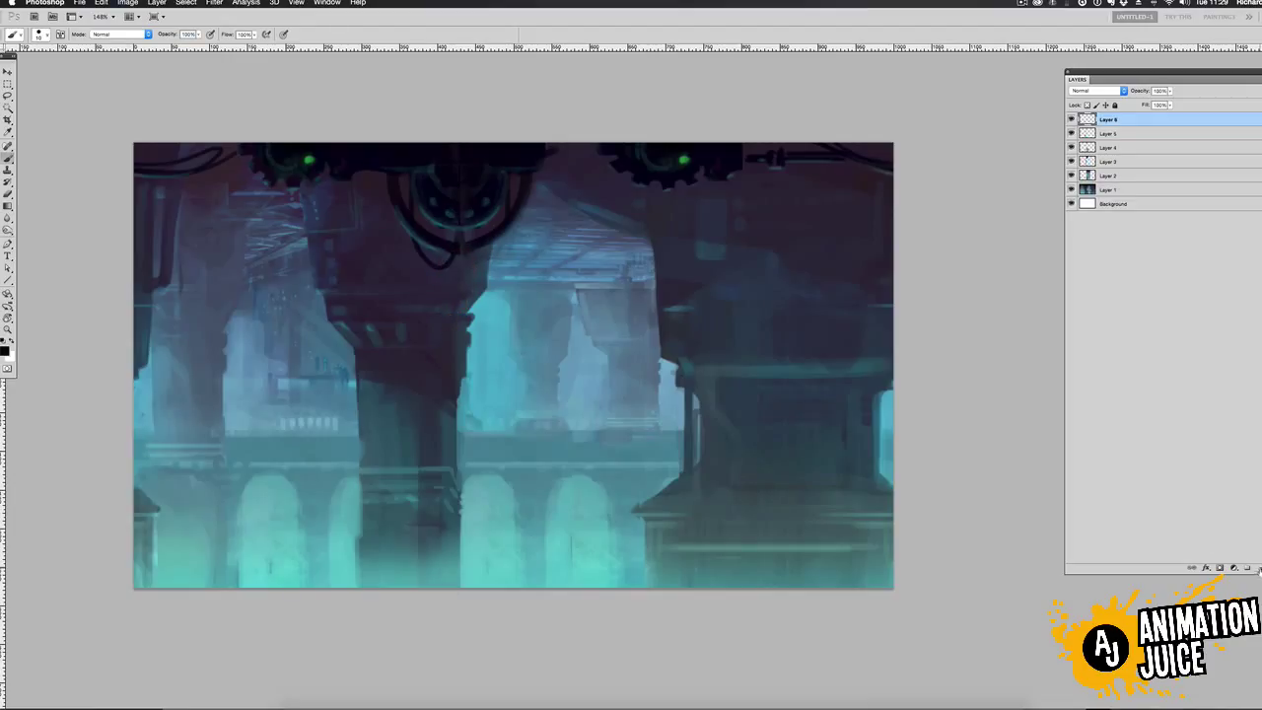
drag(443, 222, 470, 225)
drag(516, 185, 511, 265)
key(super+z)
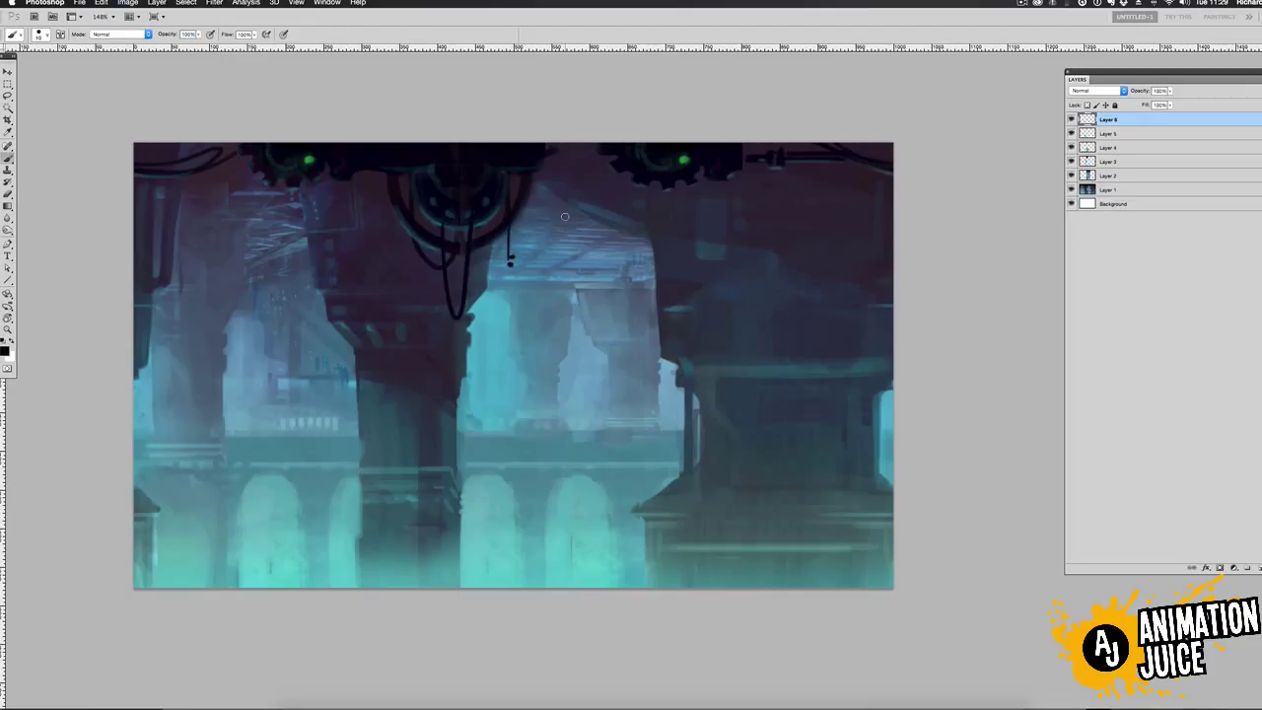
key(super+z)
- Paint black over the green light of the gear beside the wheel and flip the canvas back horizontally
click(690, 156)
key(super+shift+h)
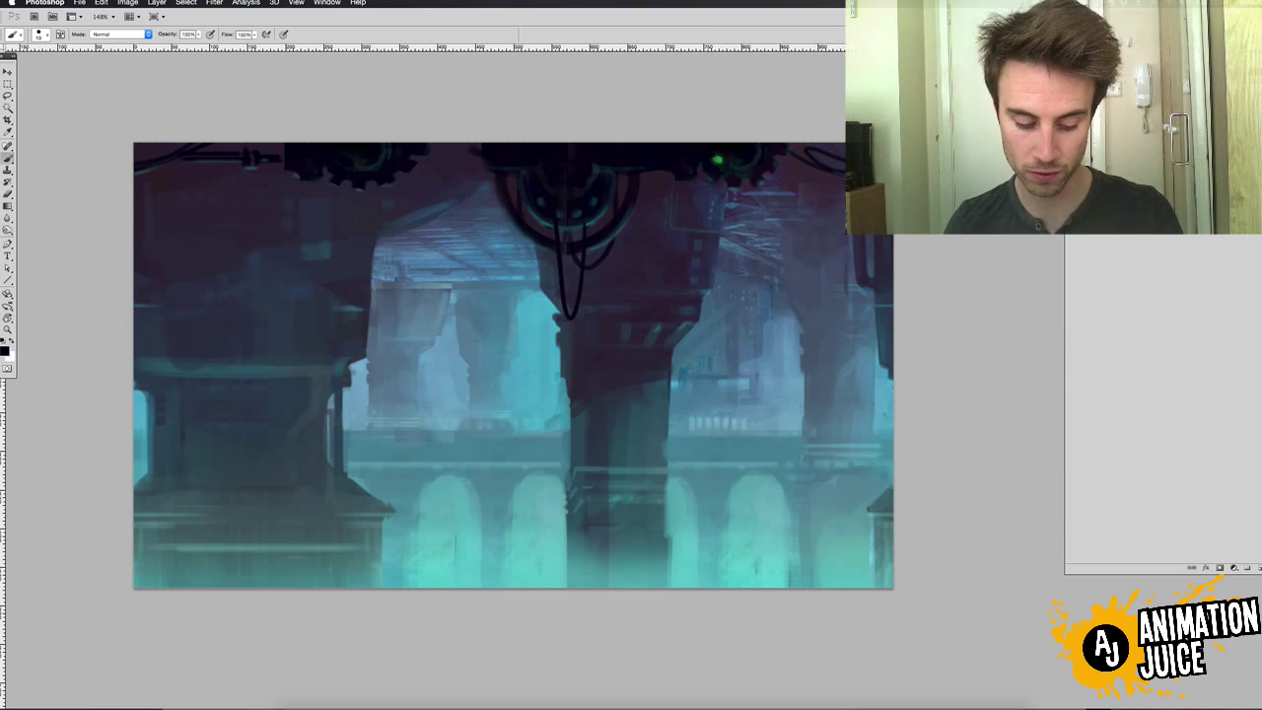
- Select the entire canvas and define it as a pattern named qtt_ref_bg.psd2
key(super+a)
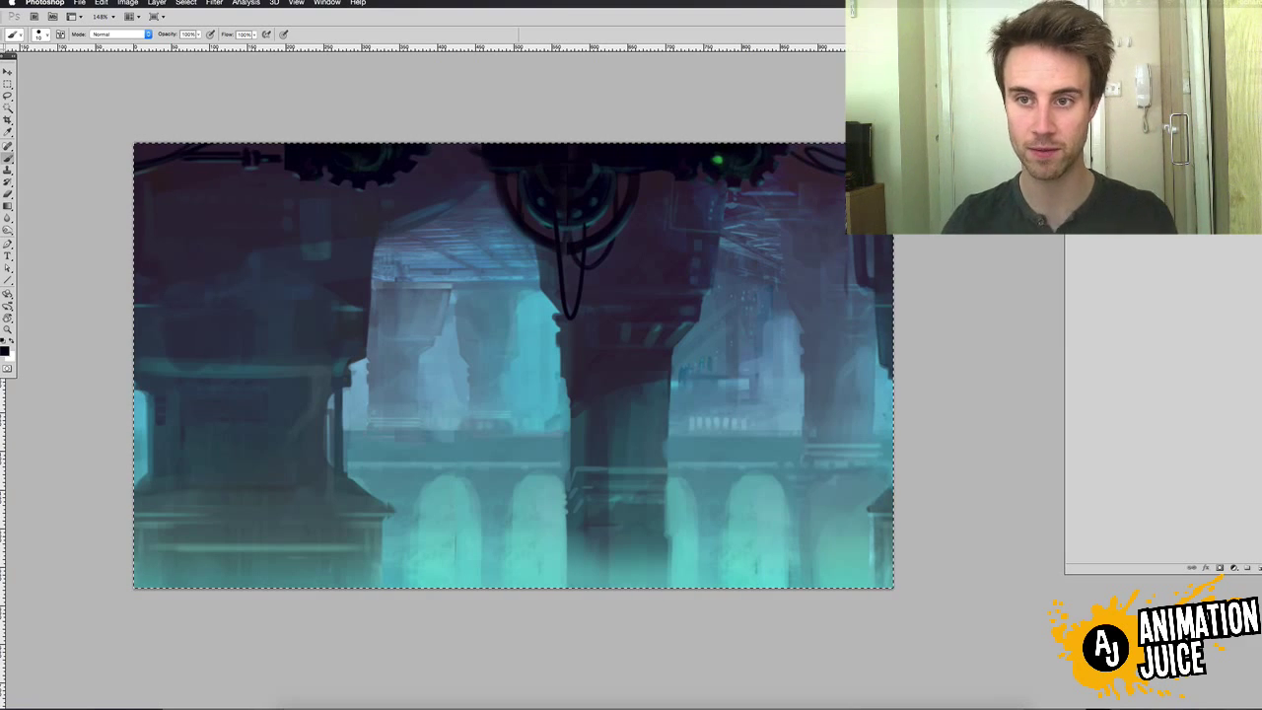
click(102, 3)
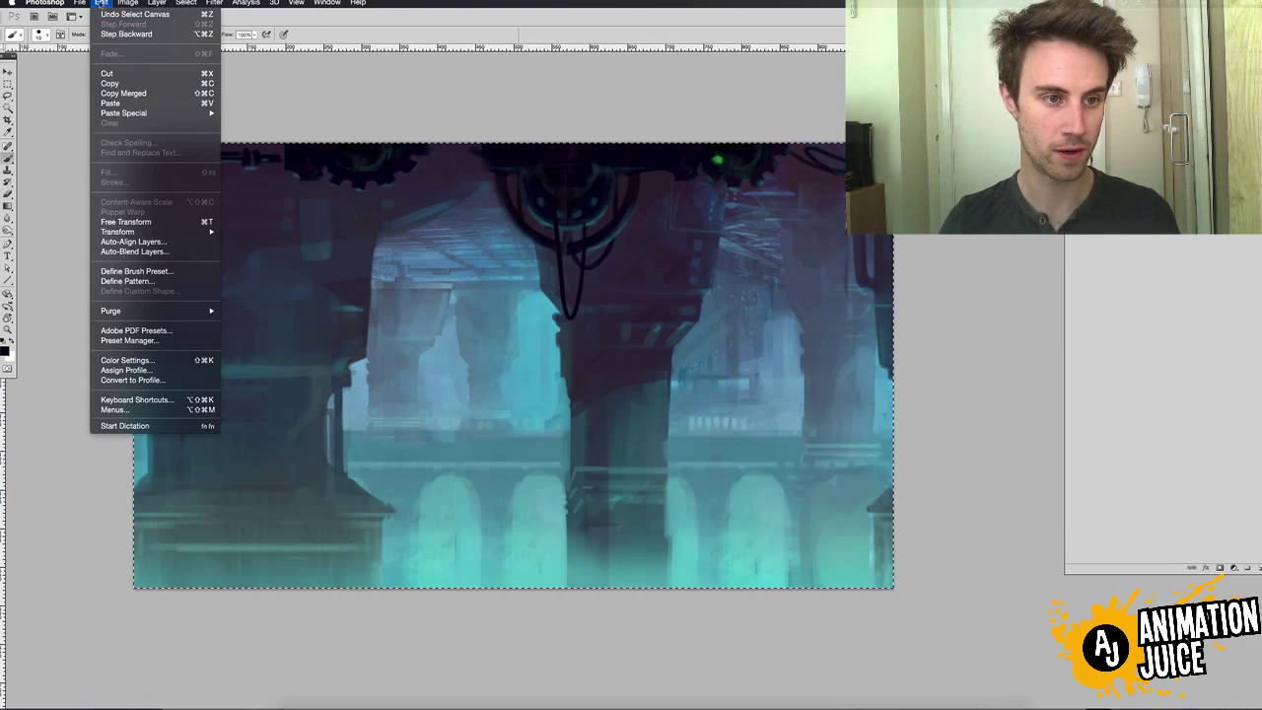
click(156, 282)
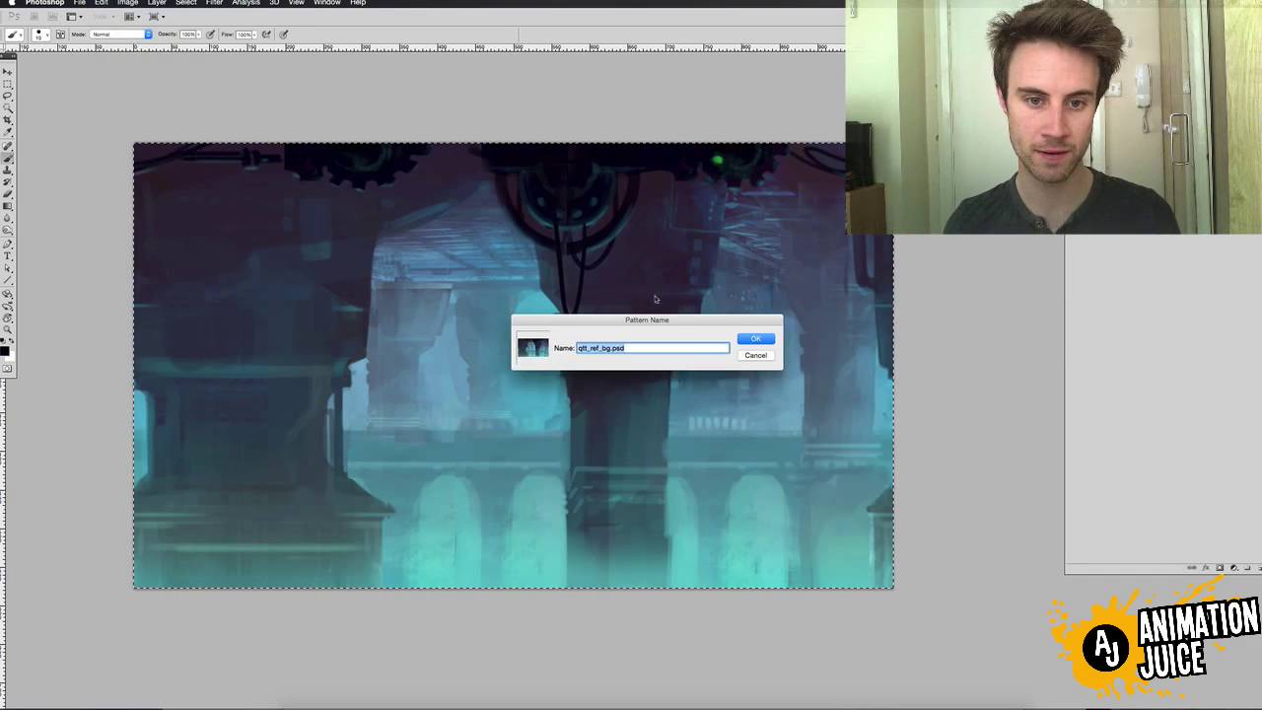
click(638, 347)
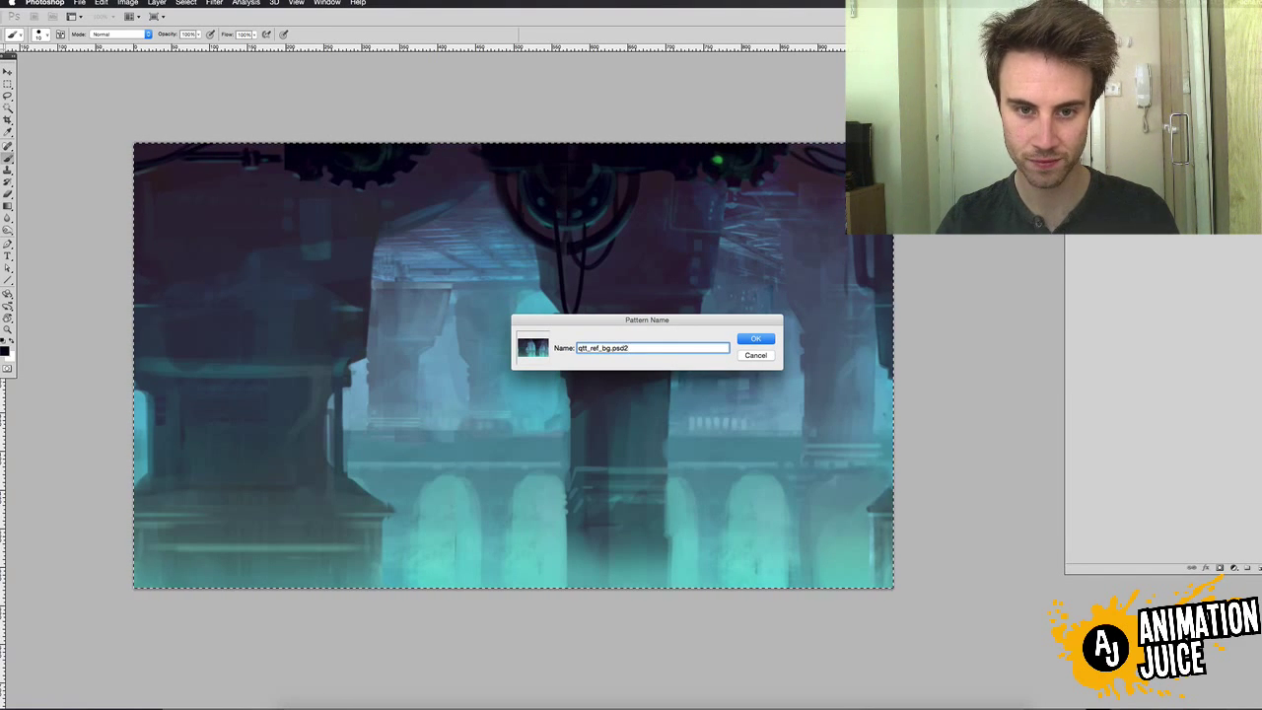
key(Return)
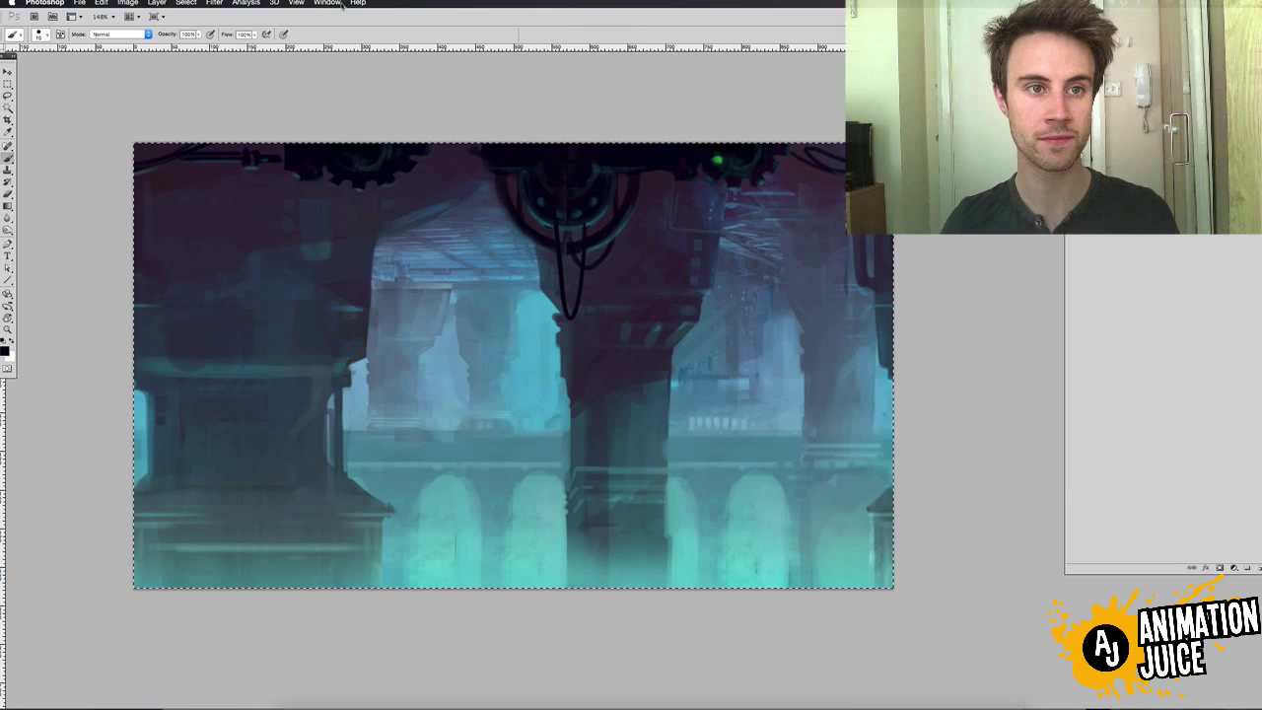
- Switch to the wide tiling test document and undo its old pattern fill
click(326, 3)
click(335, 360)
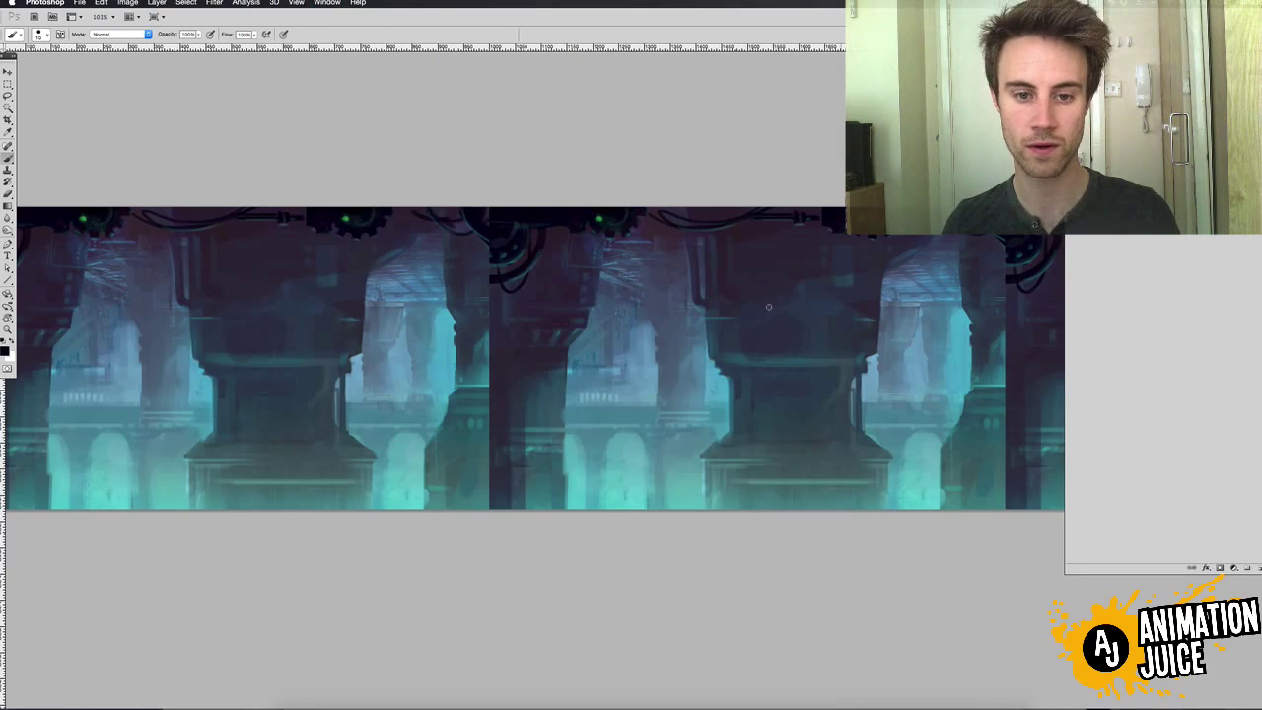
key(z)
alt+click(681, 369)
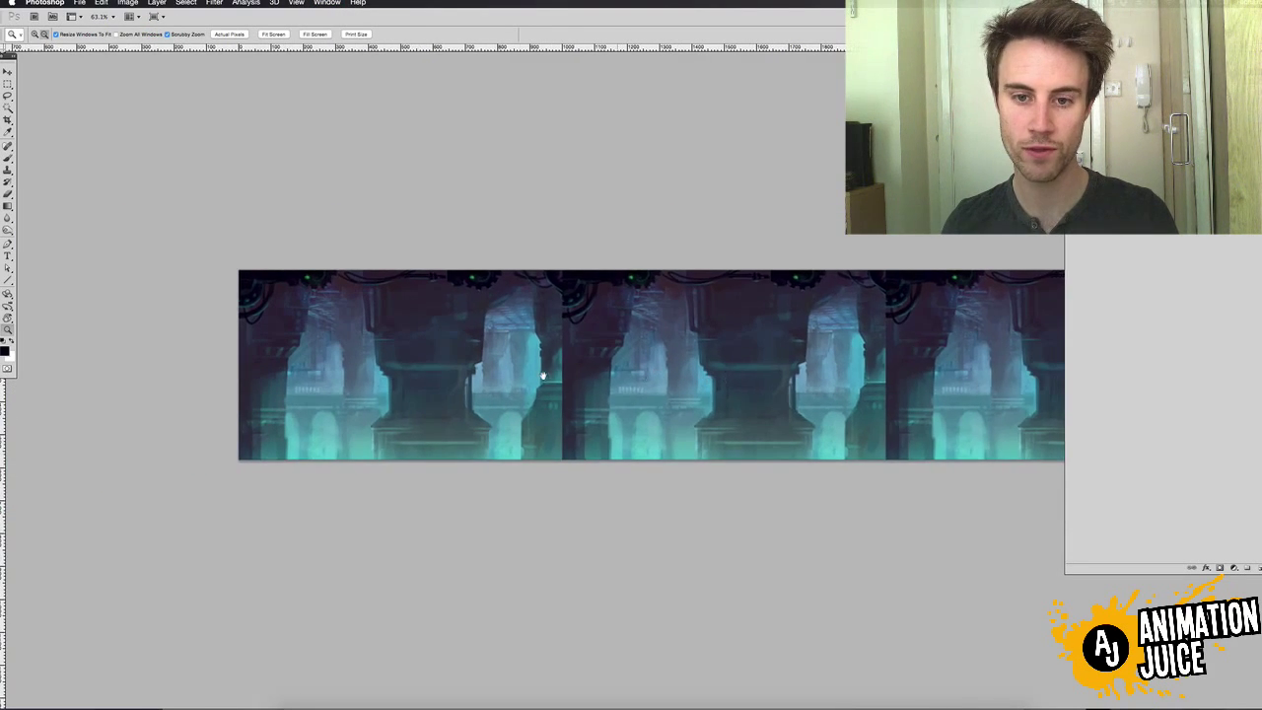
drag(745, 375, 553, 369)
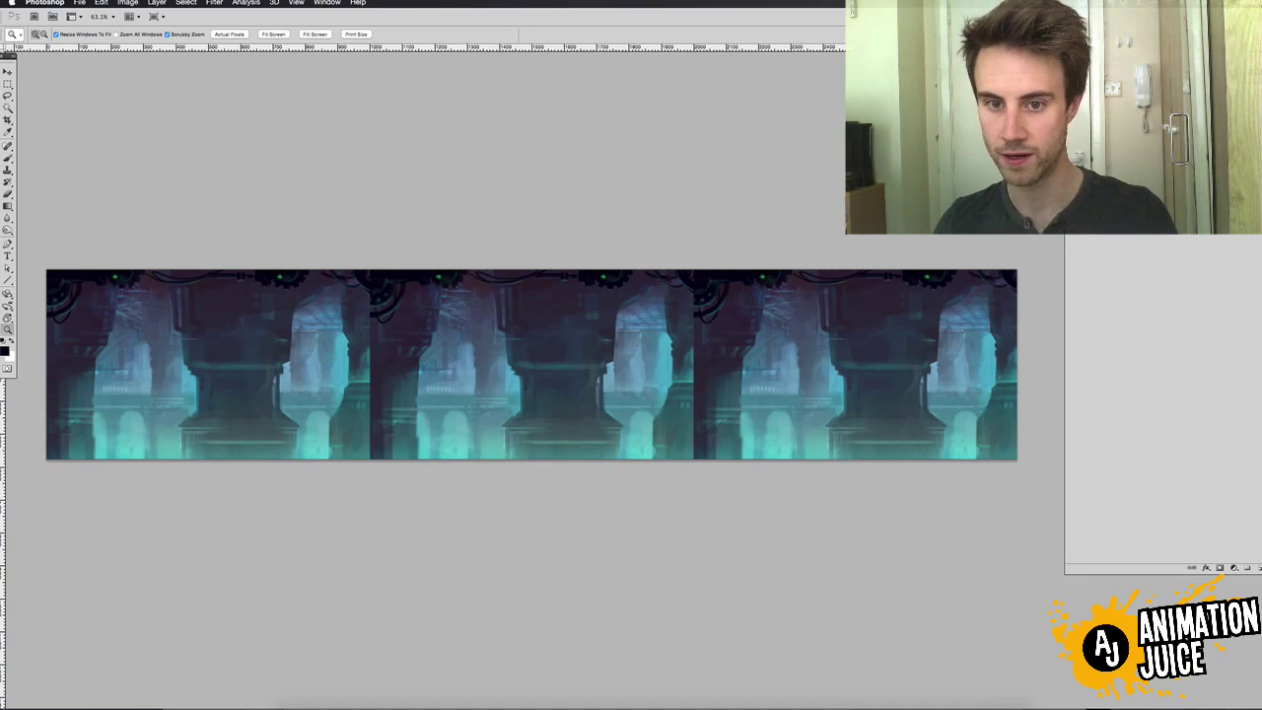
key(super+z)
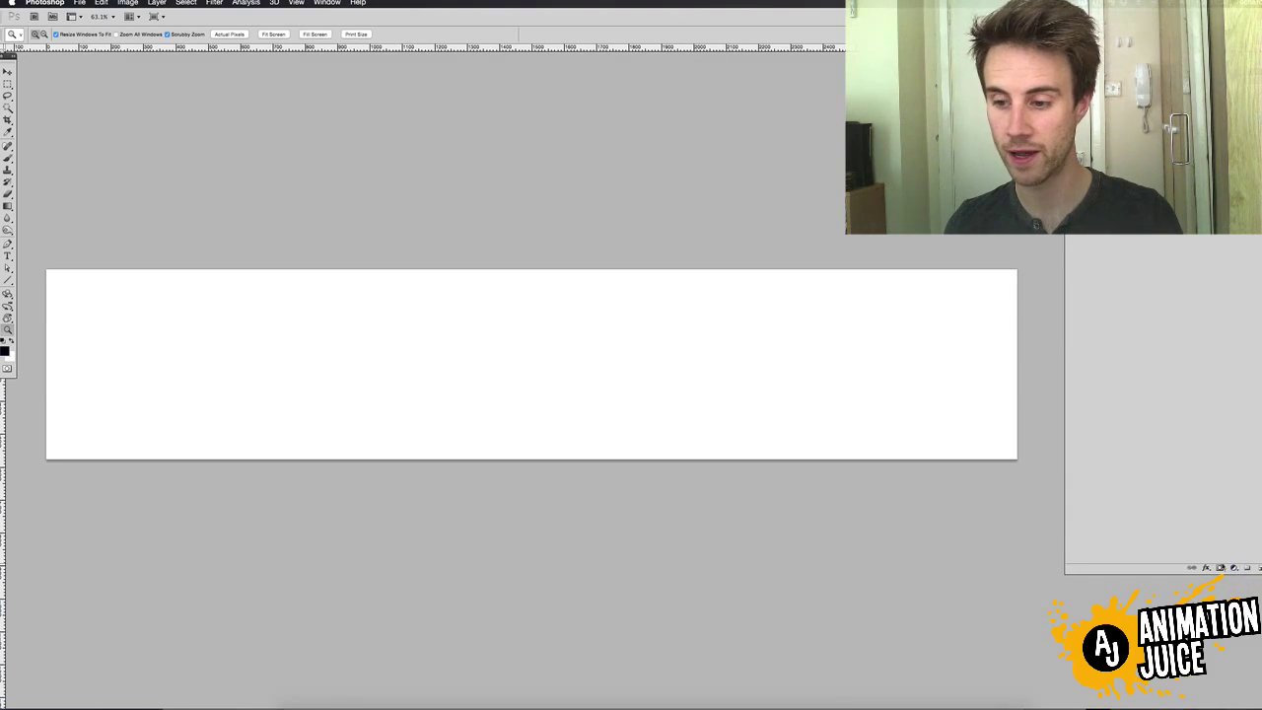
- Add a Pattern fill layer using the newly defined background pattern at 100% scale
click(1233, 569)
click(1248, 581)
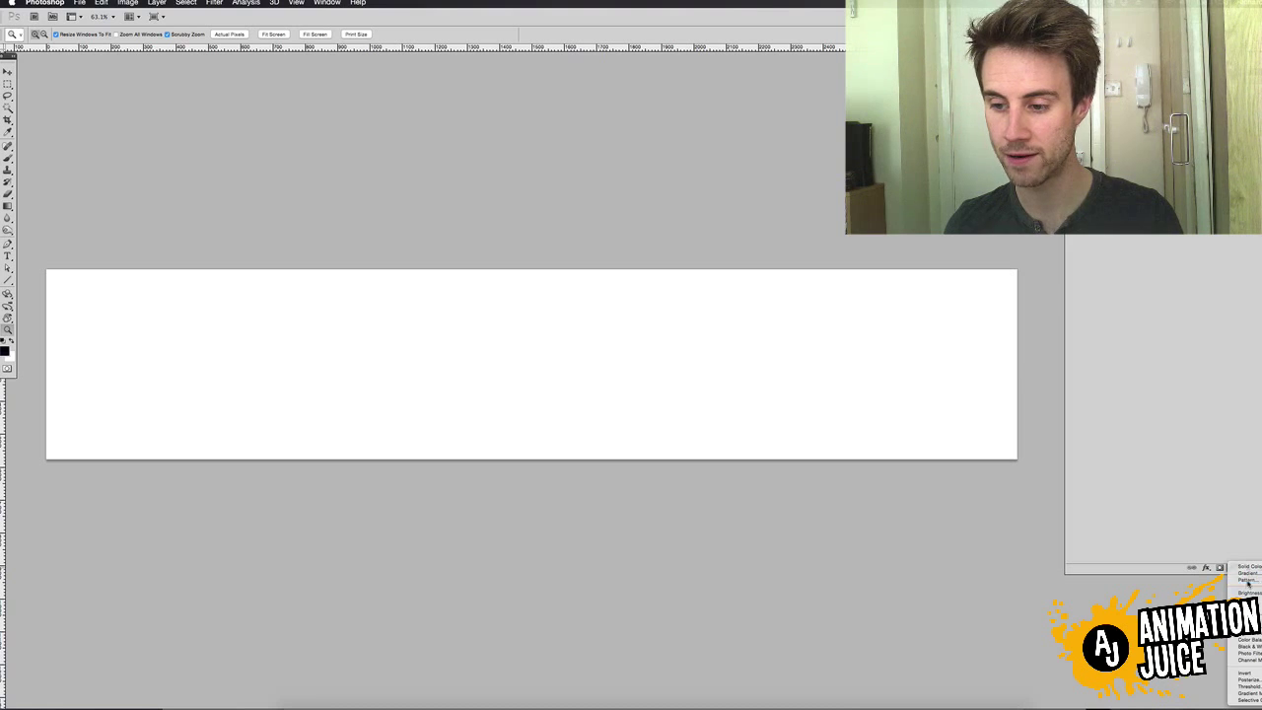
click(596, 346)
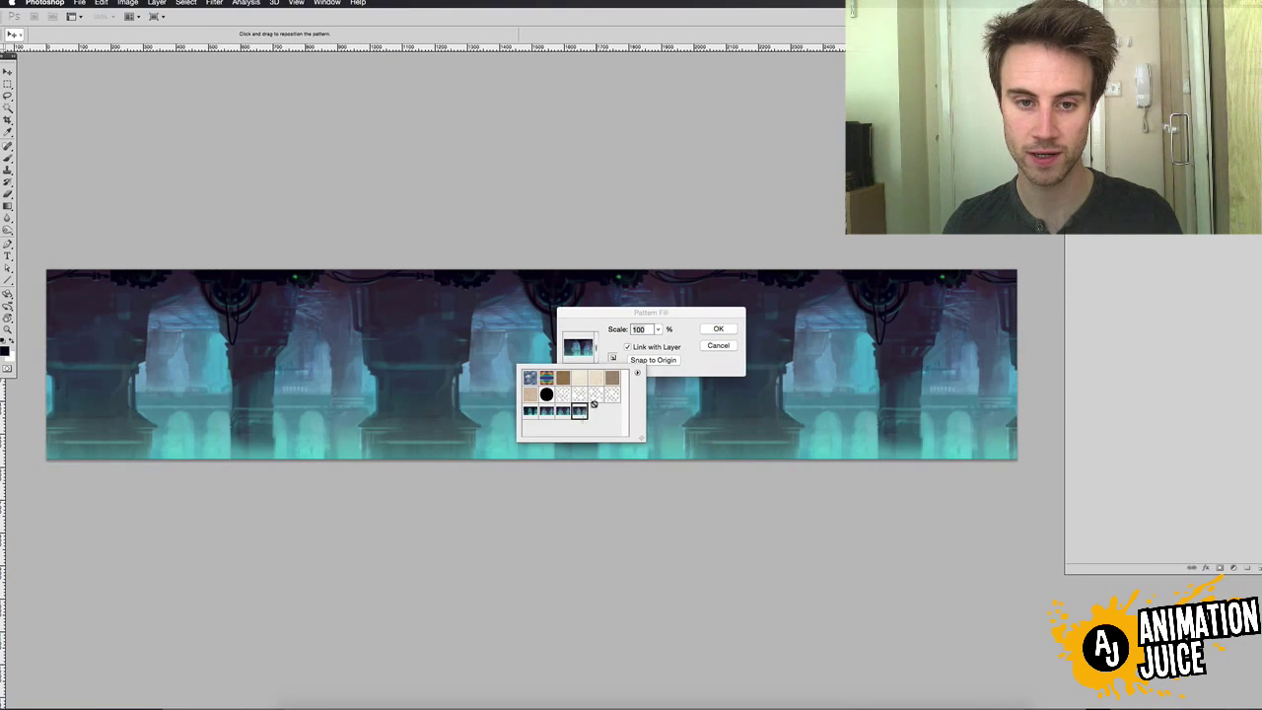
click(677, 318)
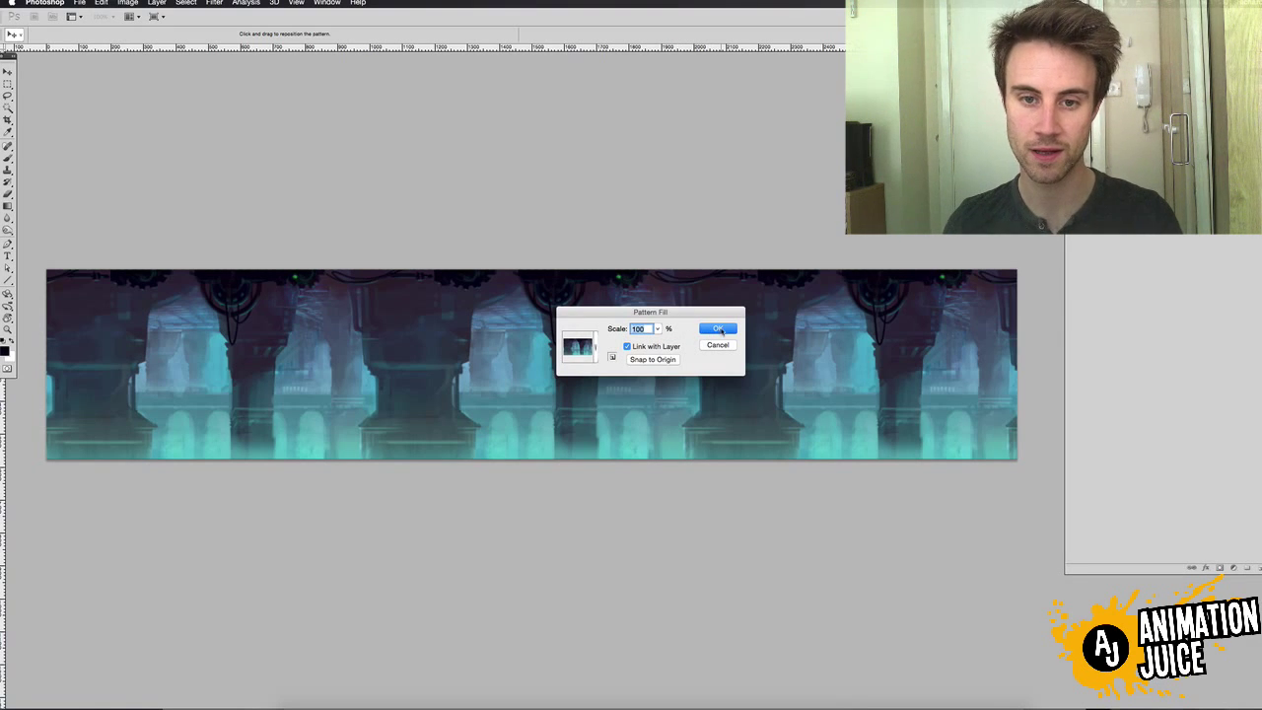
click(718, 331)
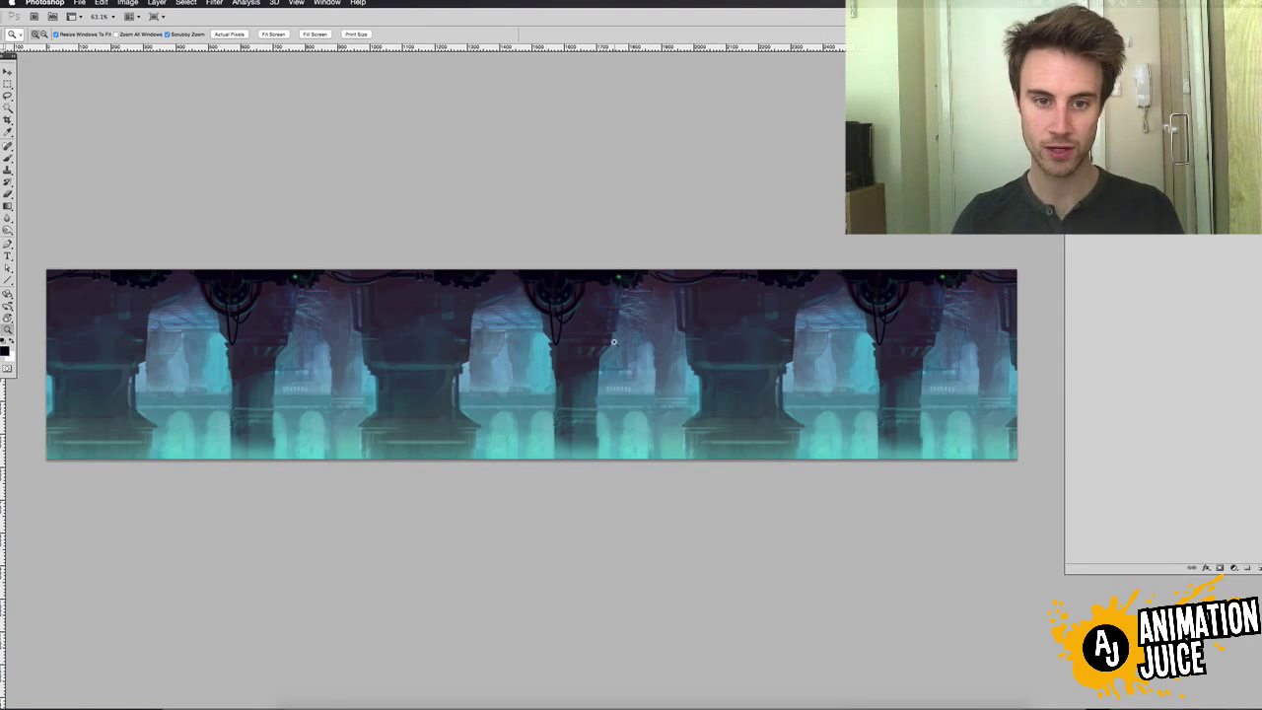
- Examine the tiled strip for visible seams between the repeats
click(579, 394)
alt+click(575, 395)
drag(574, 396, 574, 386)
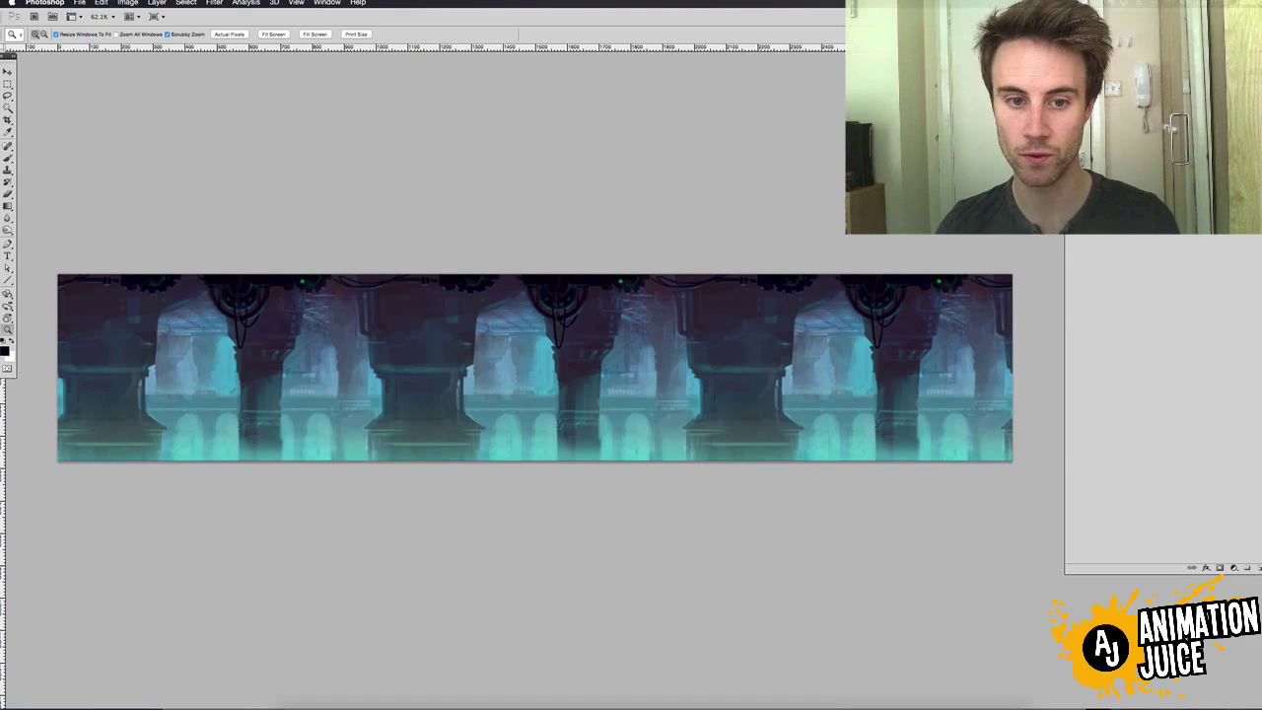
key(super+z)
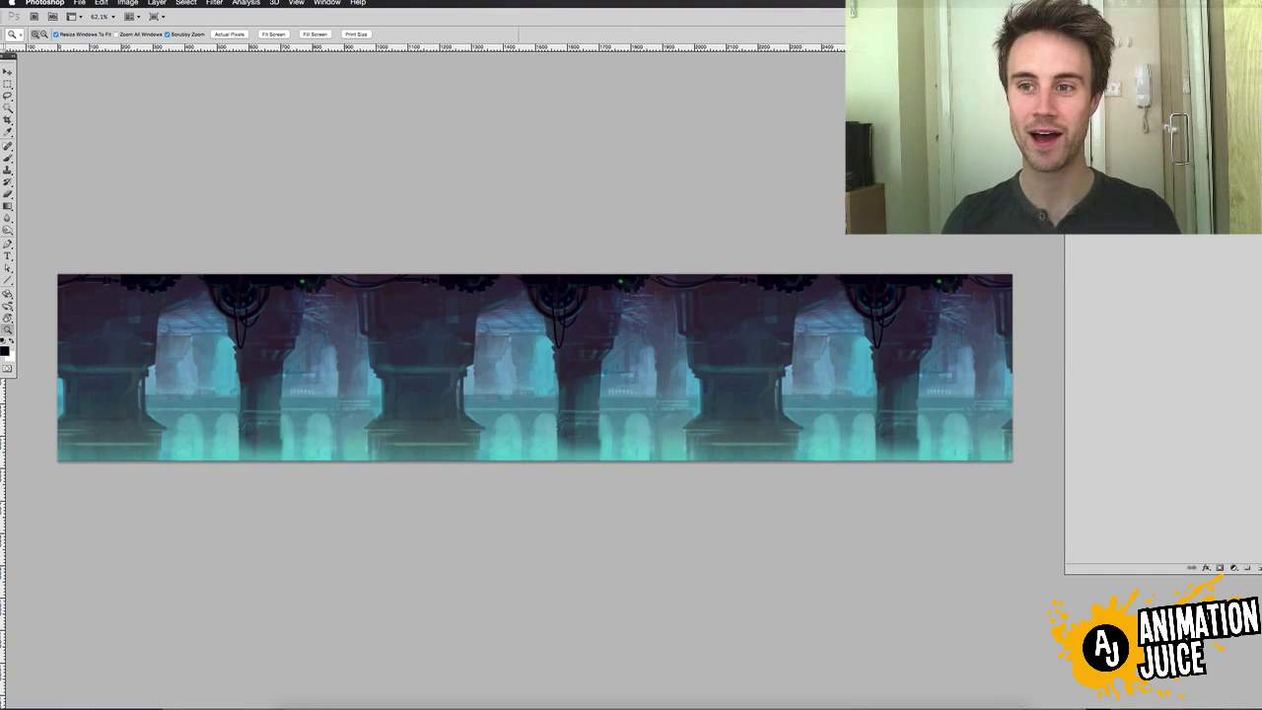
click(224, 4)
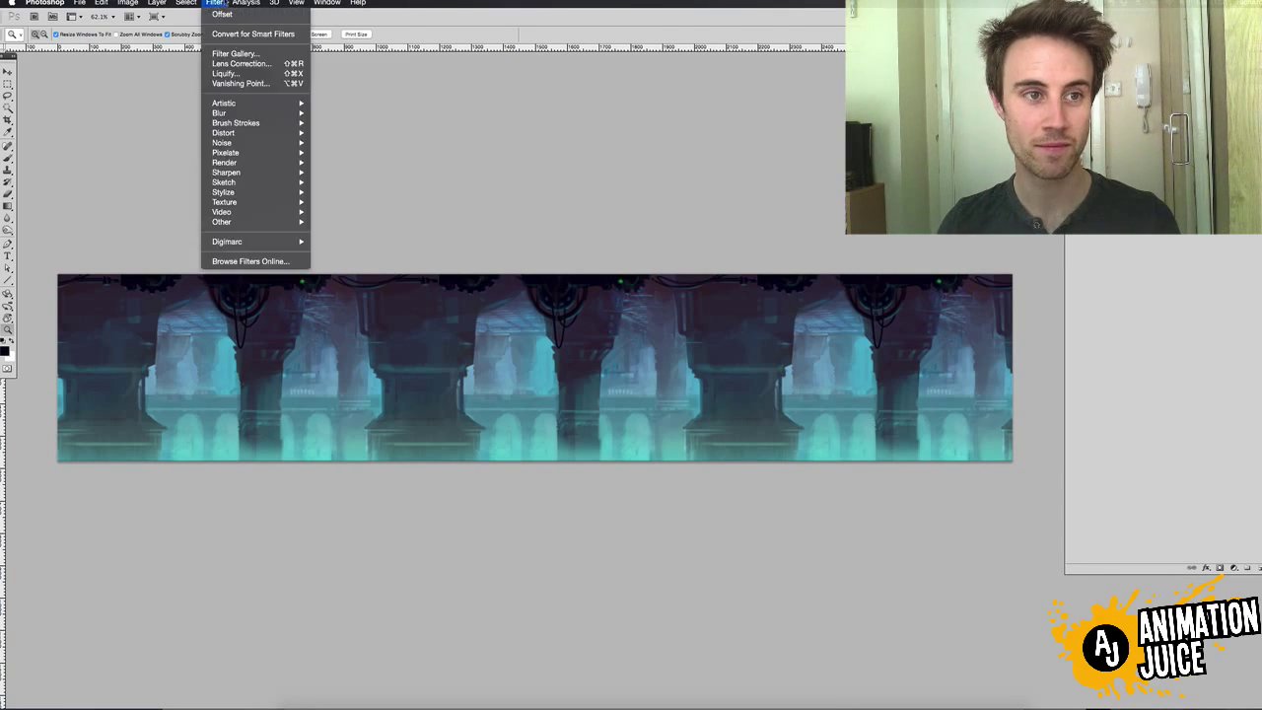
mouse_move(327, 4)
click(355, 370)
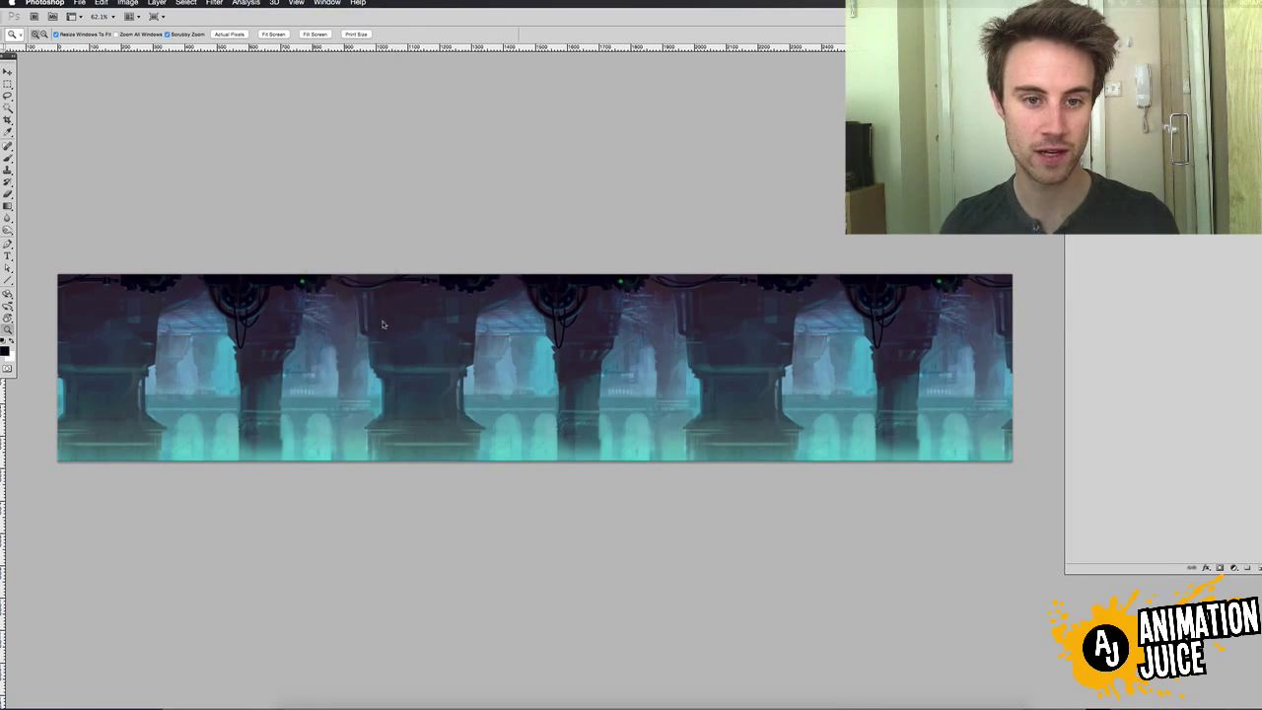
- Switch back to the painted background document and deselect the canvas
click(214, 3)
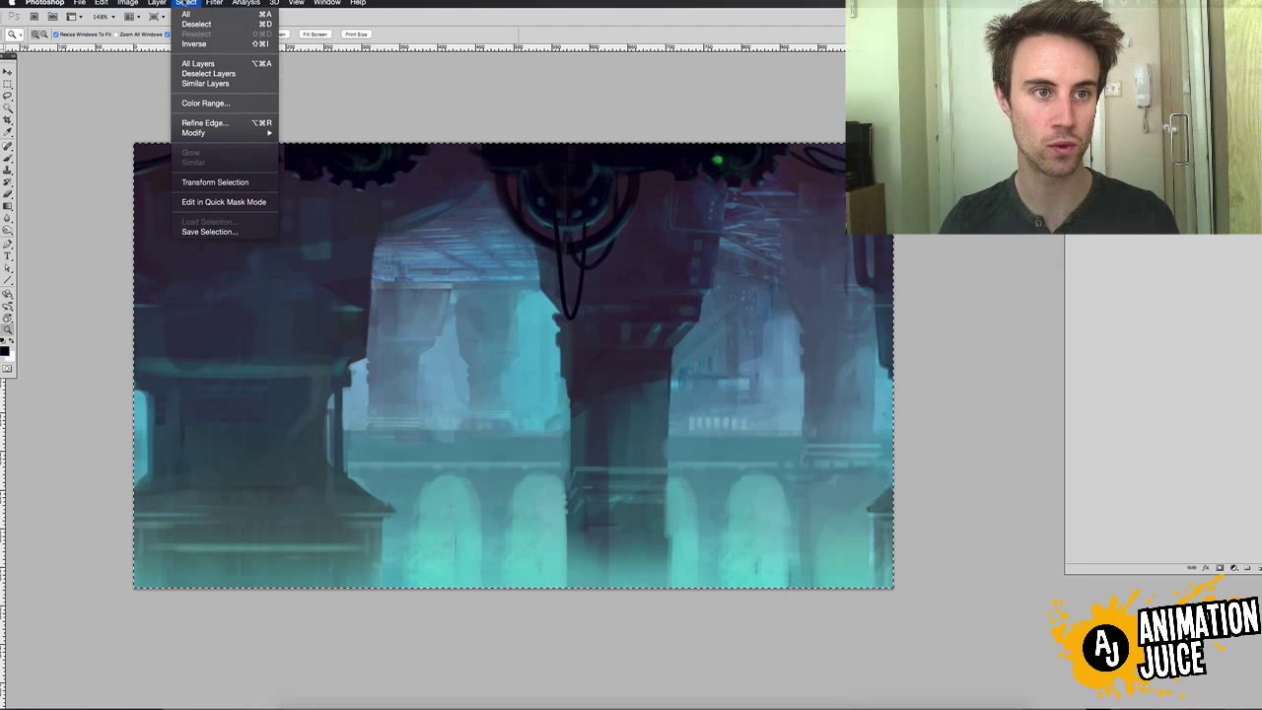
key(super+d)
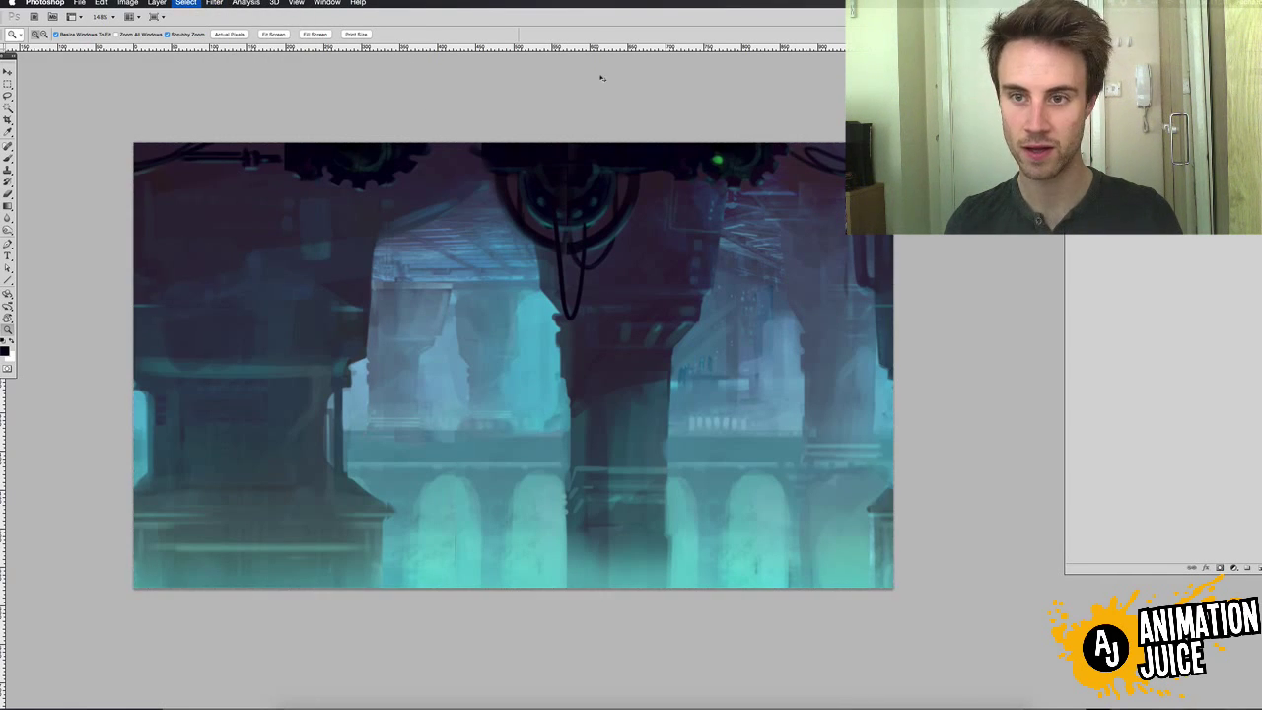
click(214, 3)
click(533, 109)
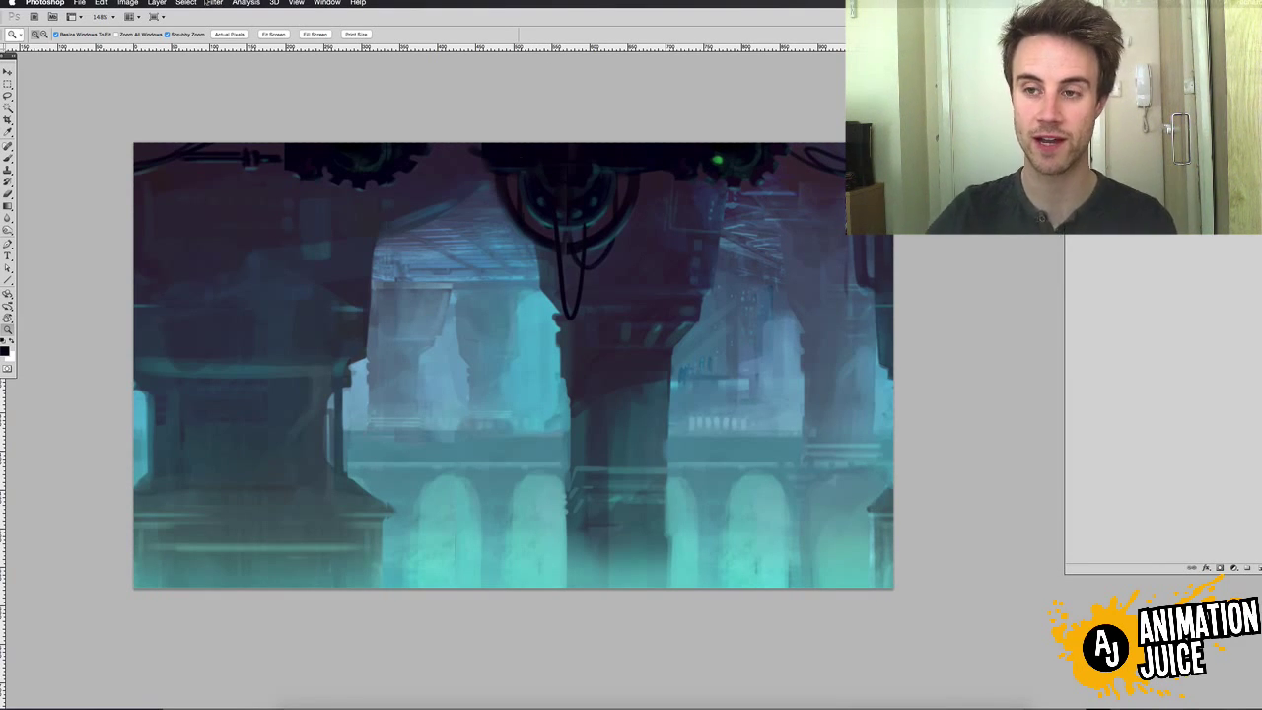
- Offset the background horizontally by -359 pixels and vertically by 0, with undefined areas set to Wrap Around
click(219, 3)
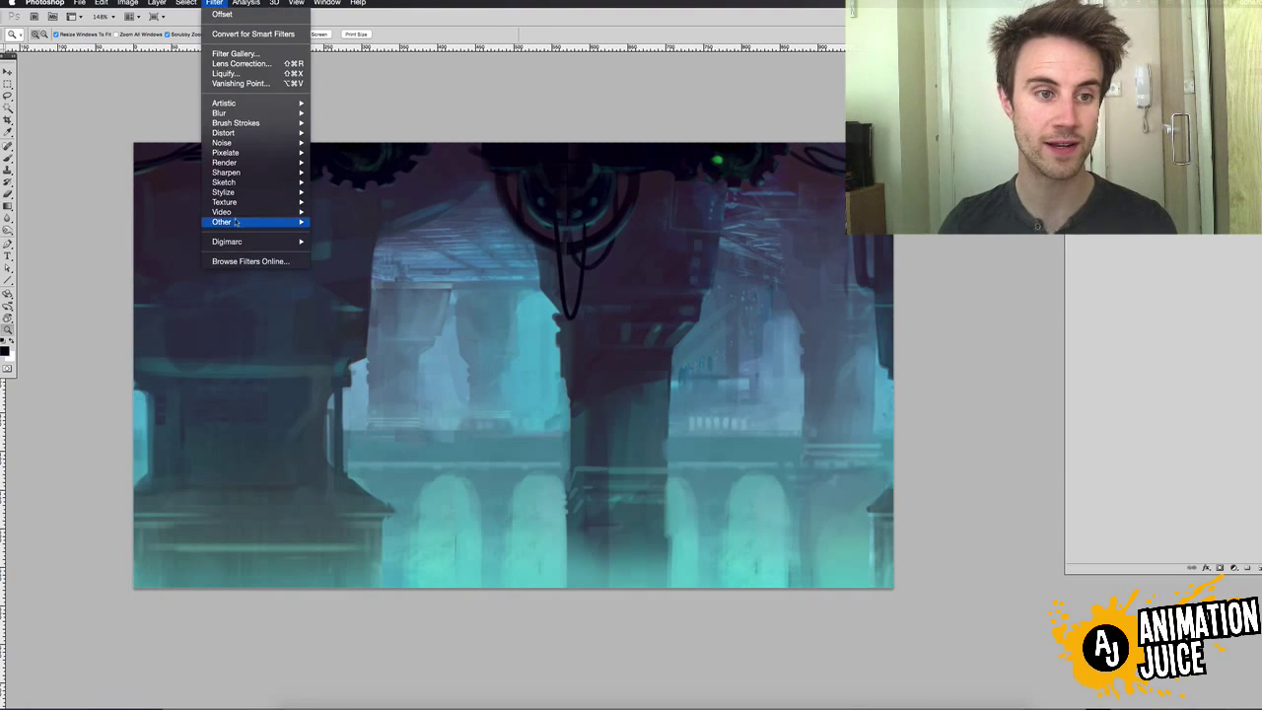
mouse_move(234, 224)
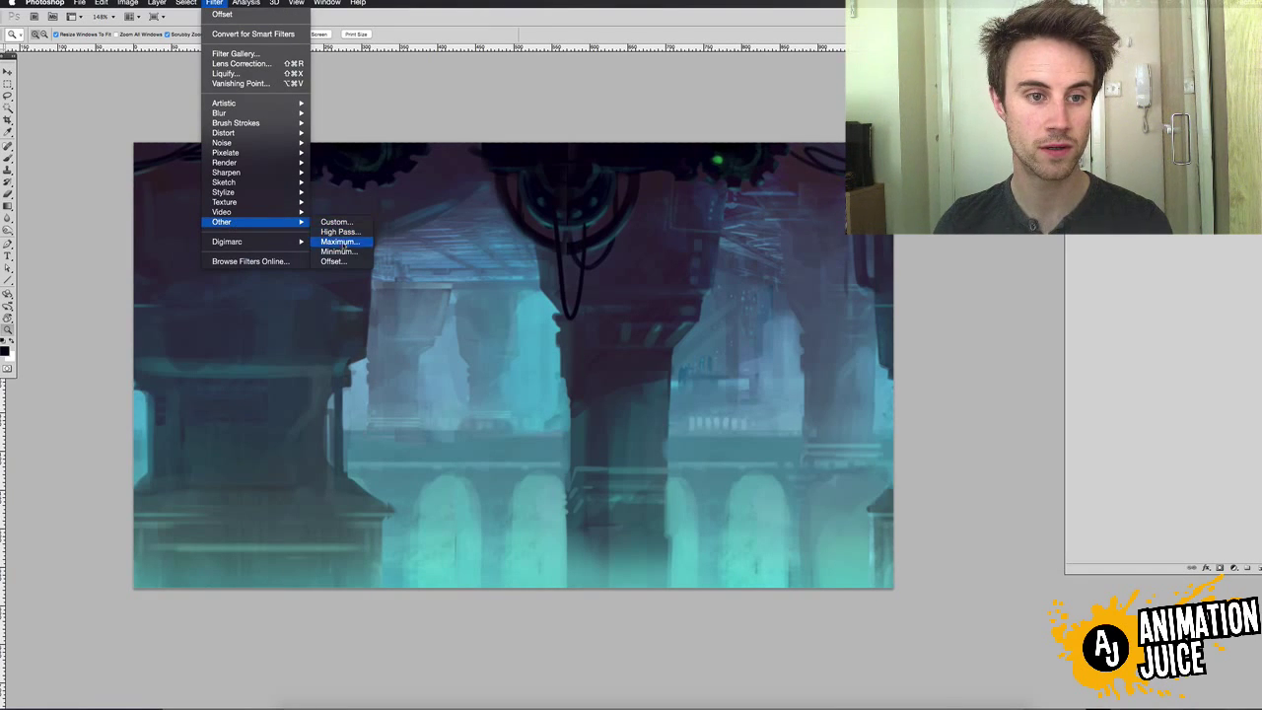
click(342, 263)
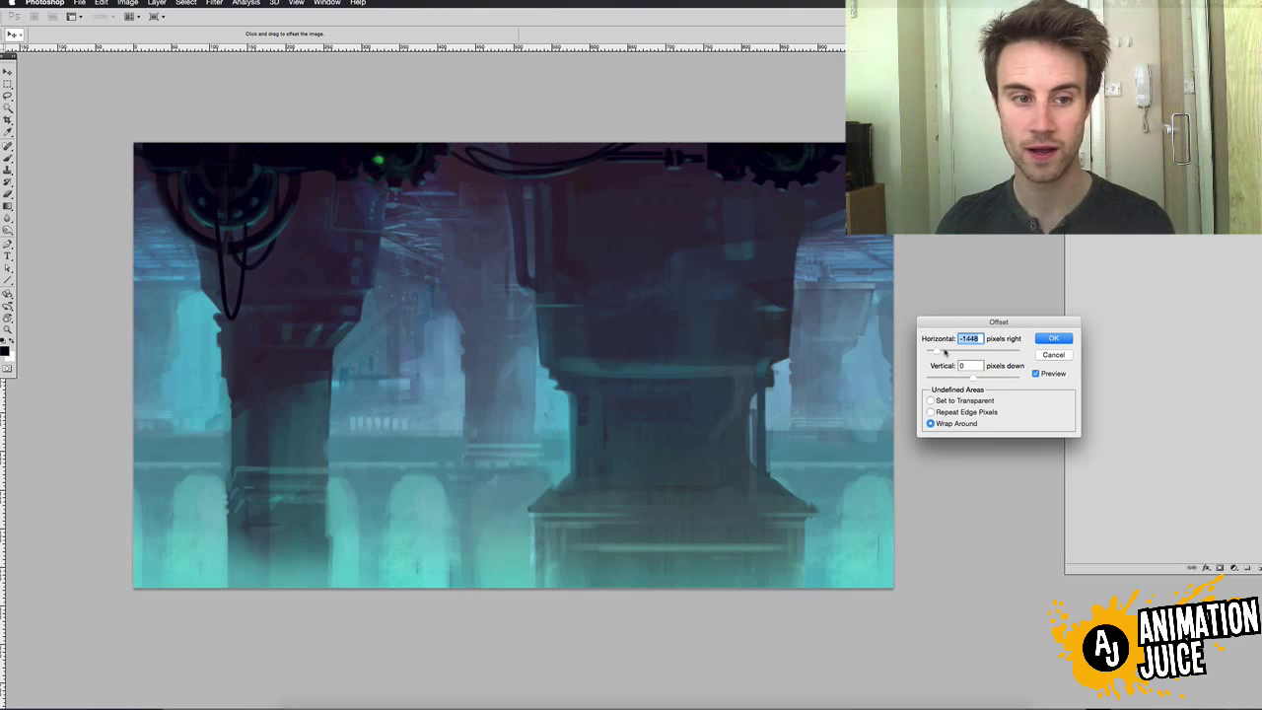
drag(938, 353, 967, 355)
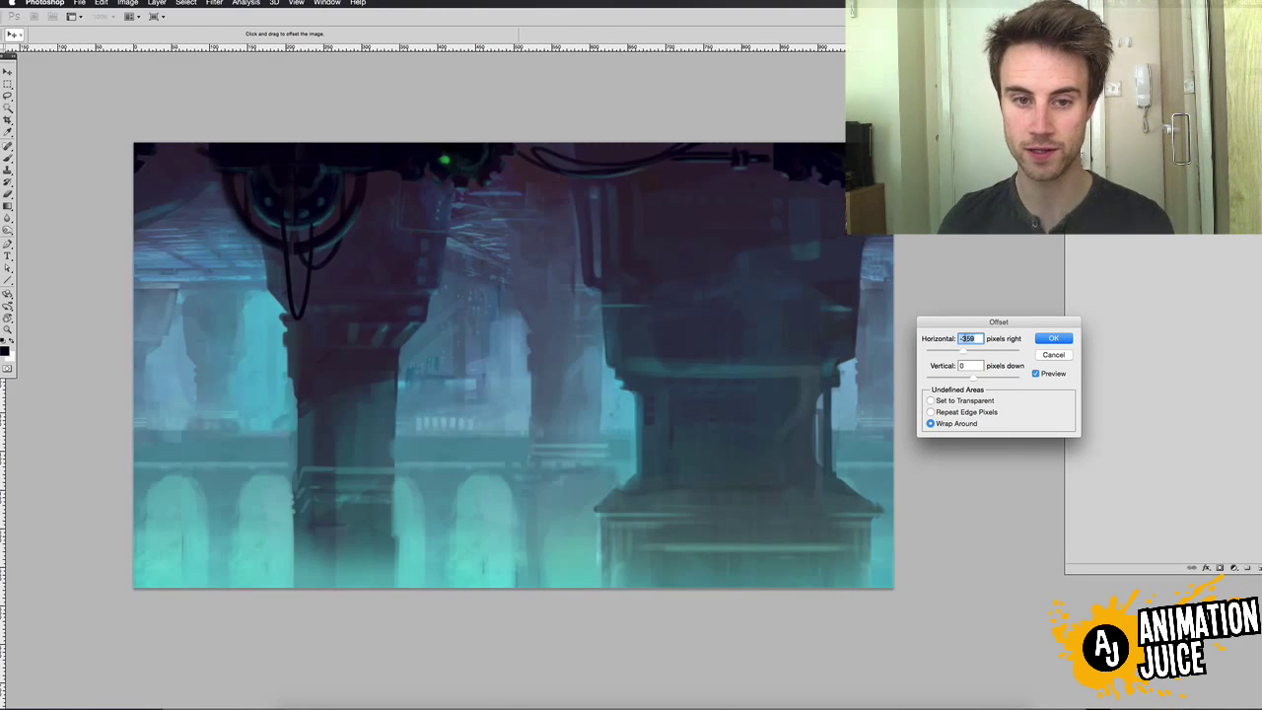
click(1053, 338)
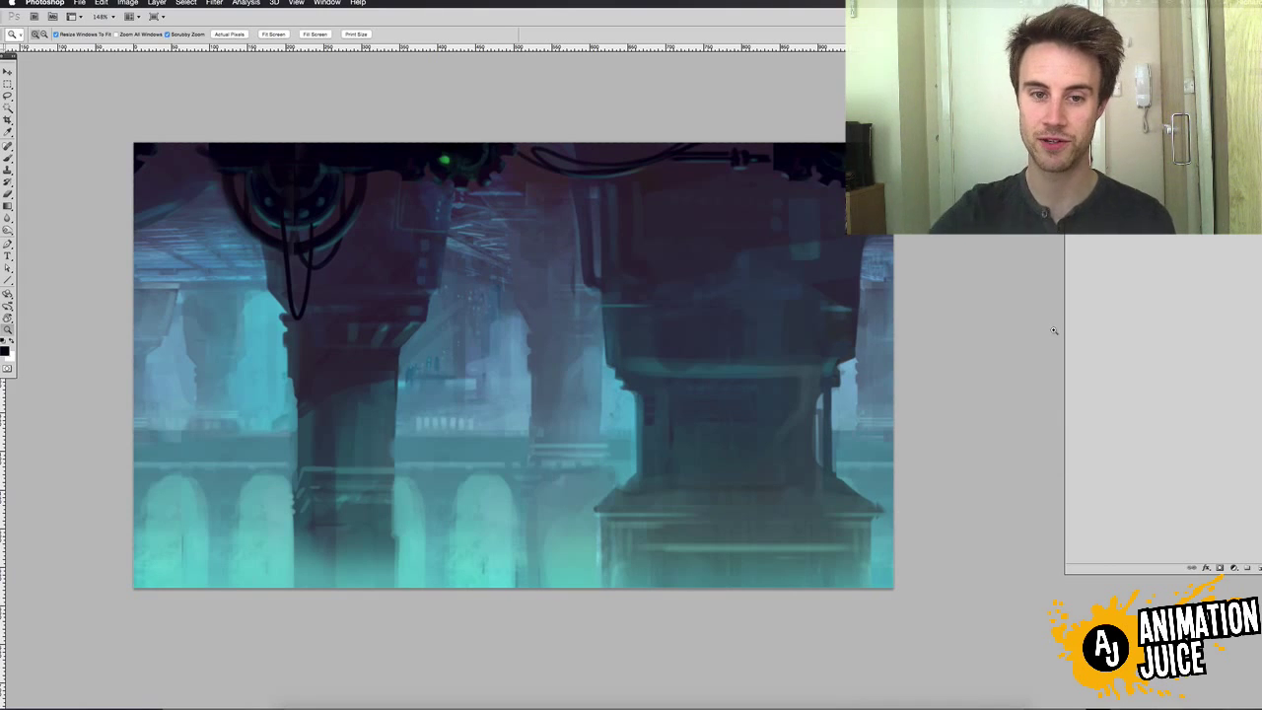